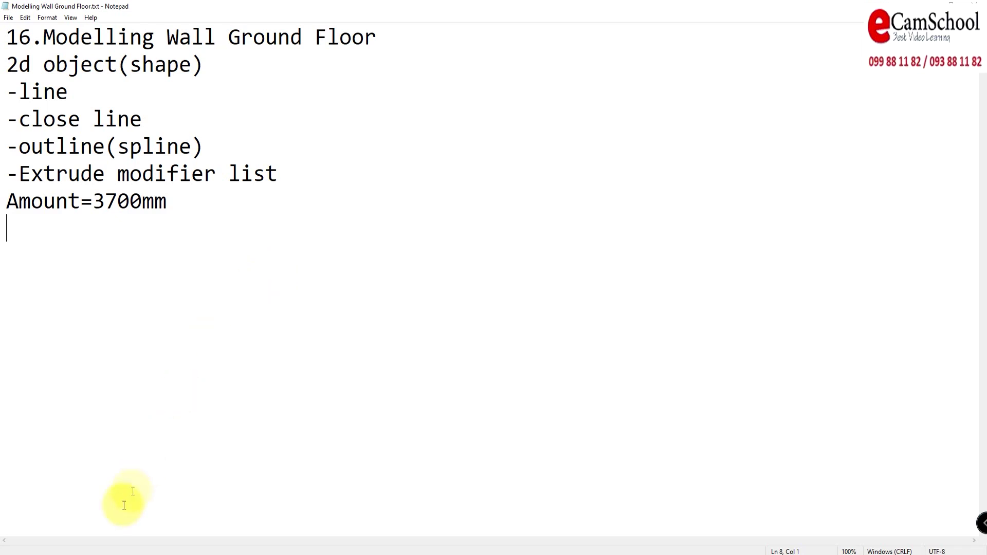
# Drag column file 3dsmax 2018.max from the 1.15.Modelling Column folder into 3ds Max.
pyautogui.click(37, 511)
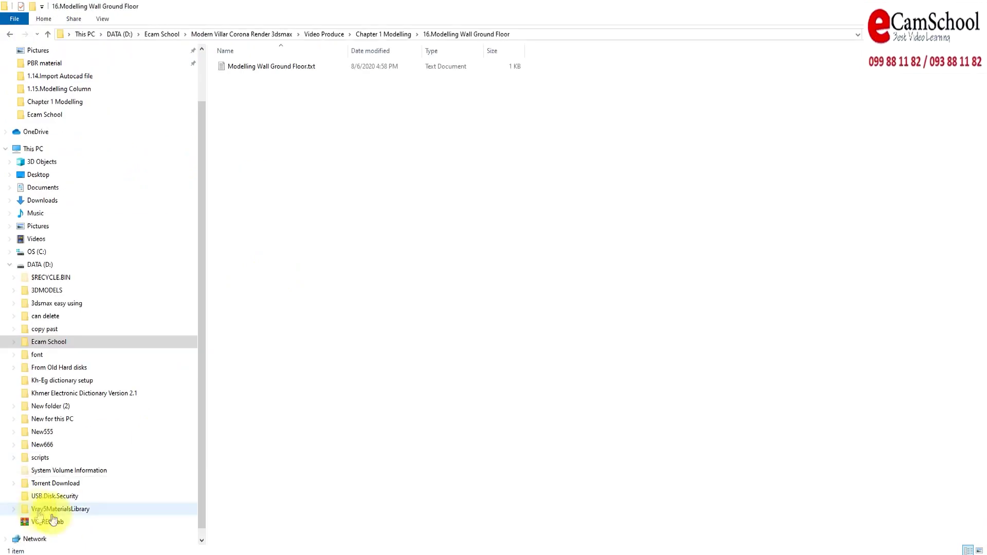
pyautogui.click(371, 34)
pyautogui.doubleClick(254, 223)
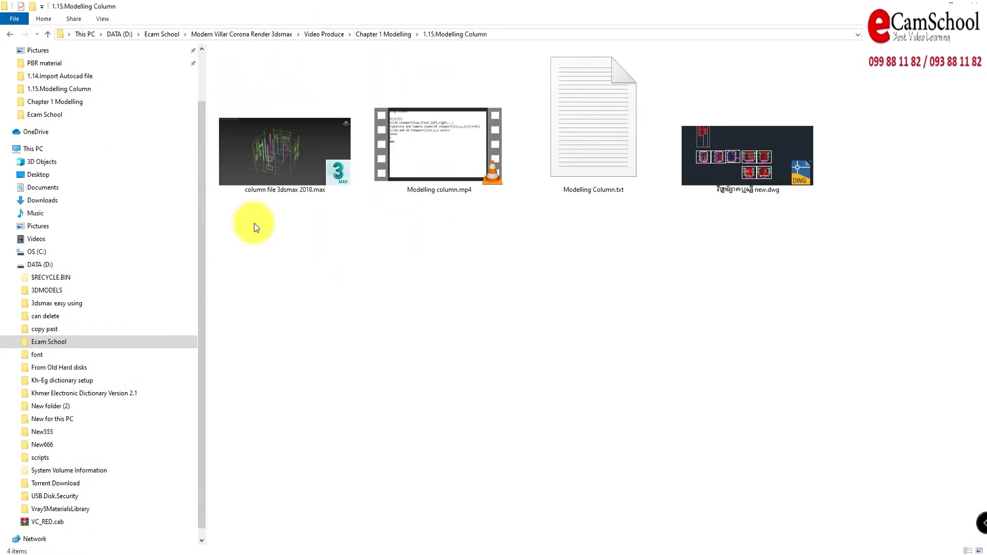
pyautogui.click(277, 159)
pyautogui.moveTo(279, 165); pyautogui.dragTo(610, 378)
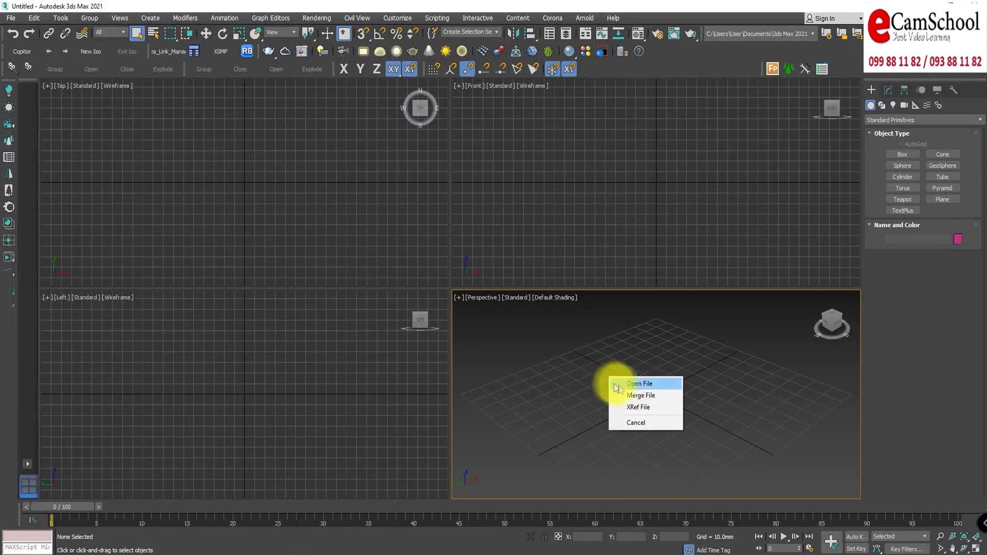
# Open column file 3dsmax 2018.max, accepting the unit-scale and obsolete-file prompts.
pyautogui.click(632, 386)
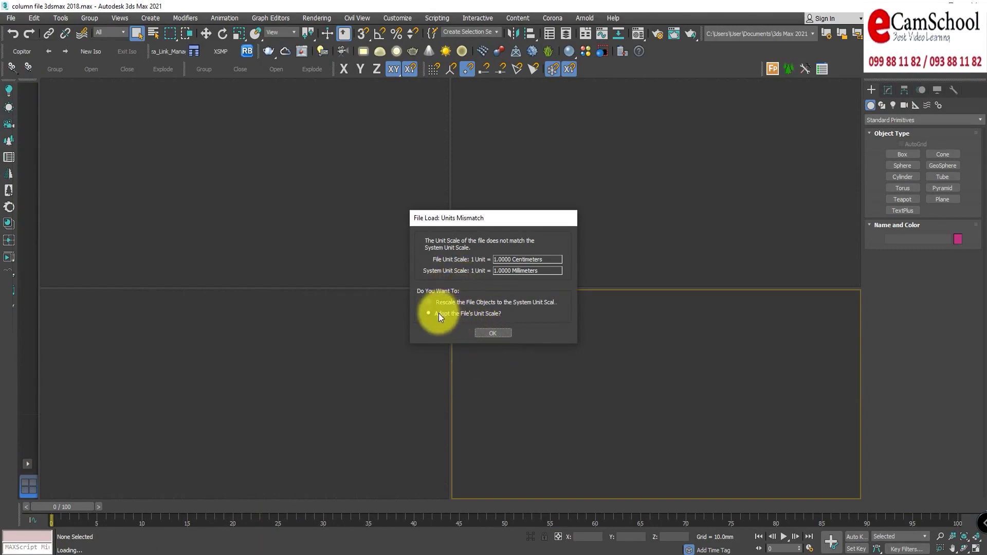
pyautogui.click(502, 335)
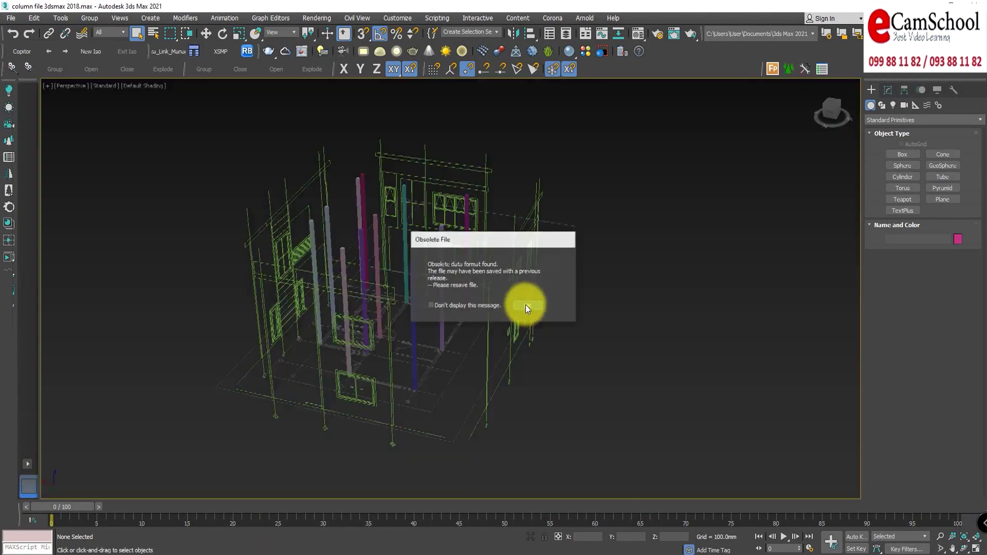
pyautogui.click(526, 305)
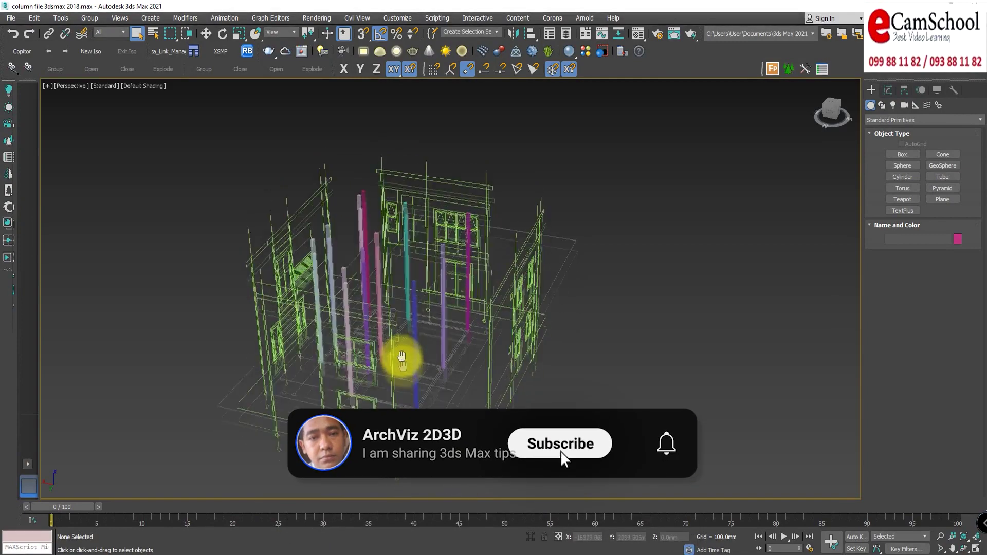
pyautogui.moveTo(441, 341)
pyautogui.keyDown('alt'); pyautogui.mouseDown(button='middle')
pyautogui.moveTo(413, 357)
pyautogui.moveTo(443, 344)
pyautogui.moveTo(466, 302)
pyautogui.mouseUp(button='middle'); pyautogui.keyUp('alt')
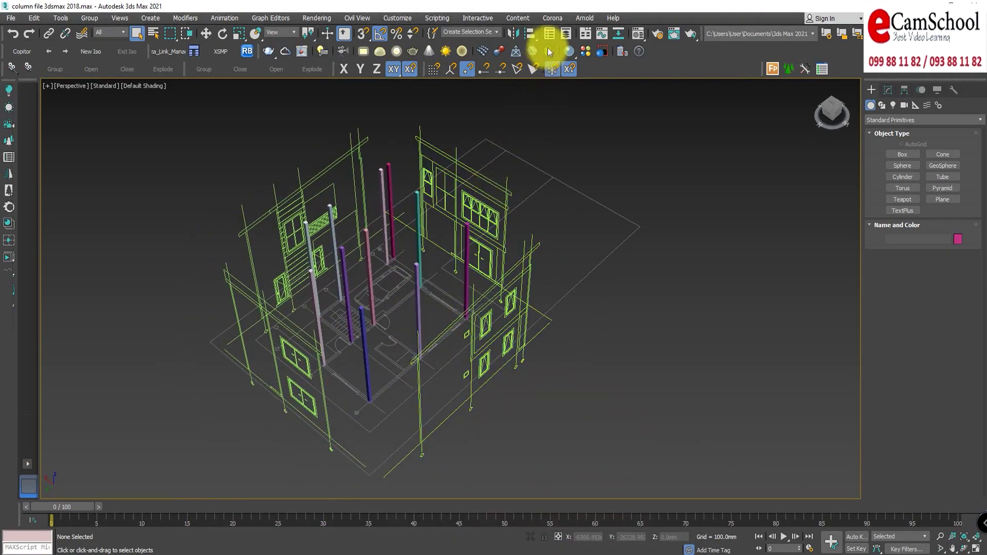
# Create a new layer named 3dwall in the Layer Explorer.
pyautogui.click(567, 33)
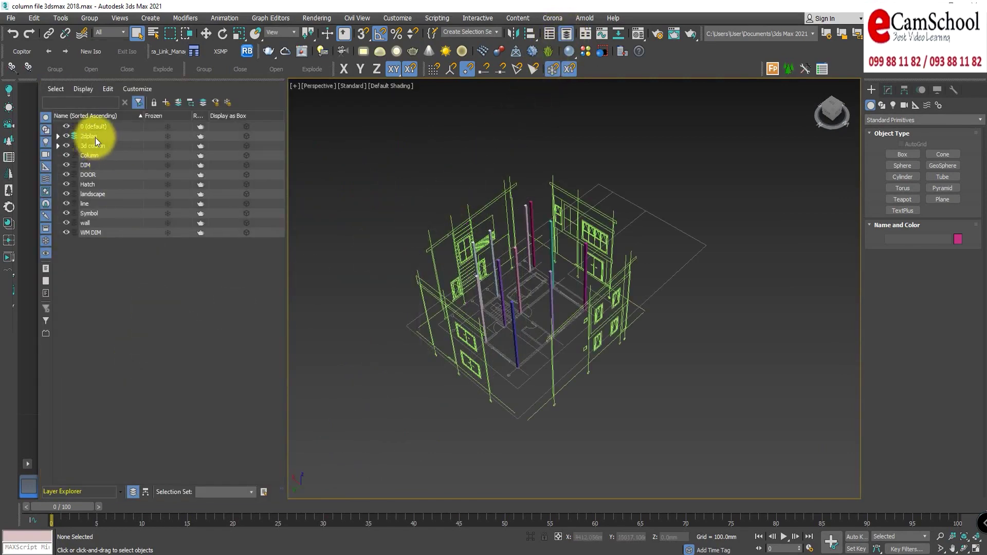
pyautogui.click(117, 147)
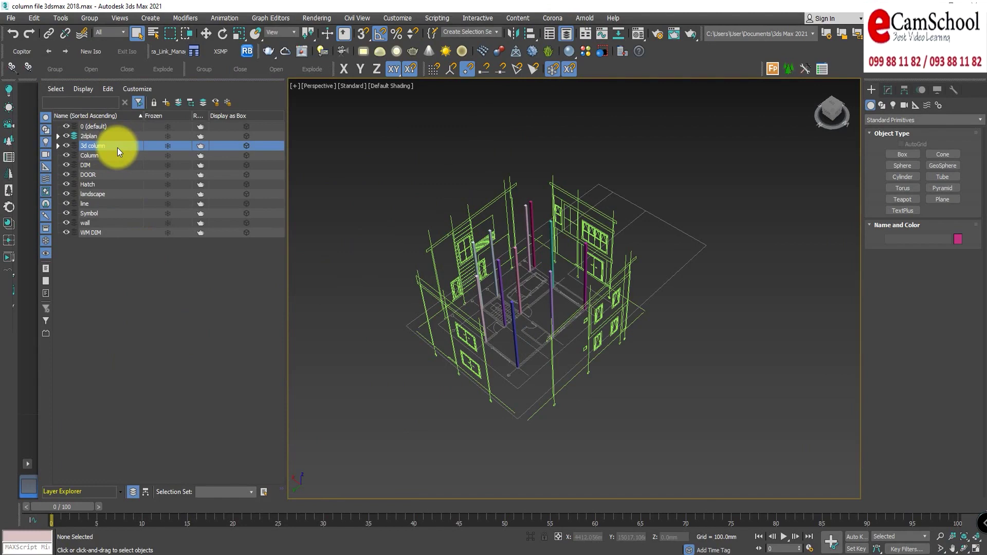
pyautogui.click(157, 326)
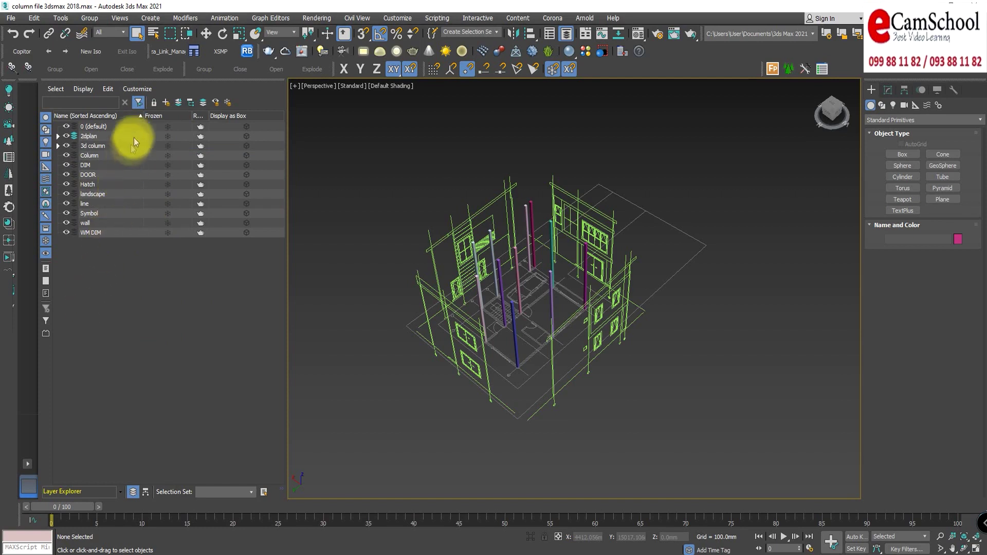
pyautogui.click(165, 104)
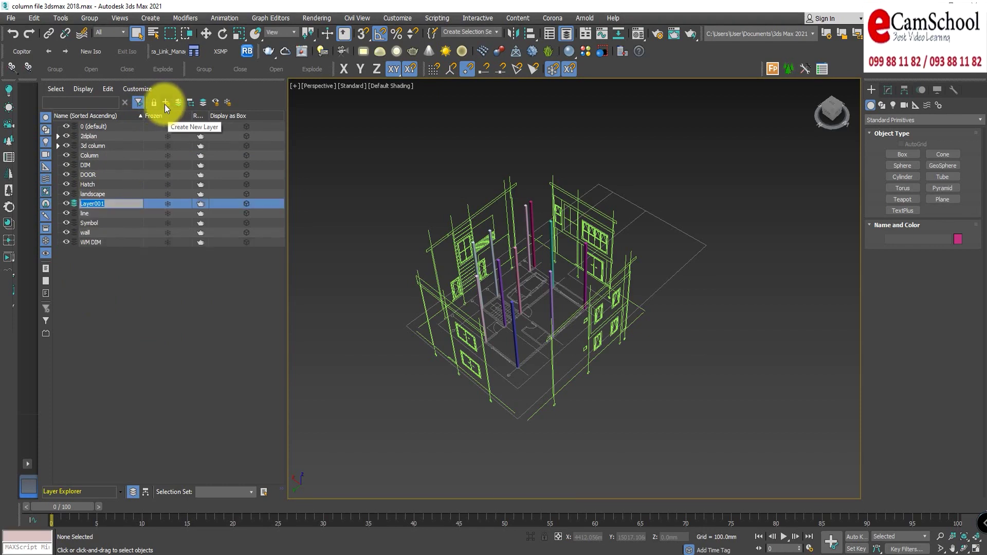
pyautogui.write('3')
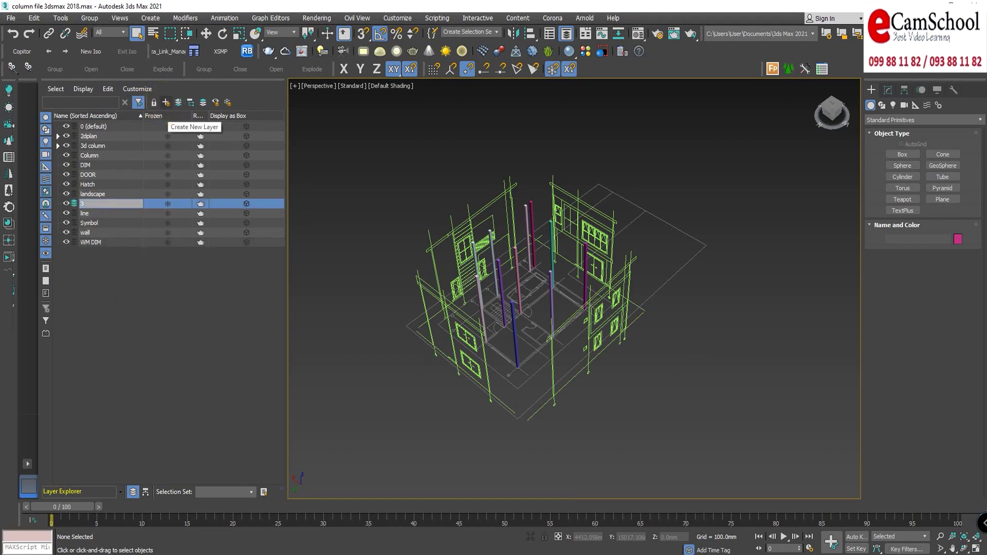
pyautogui.write('dwall')
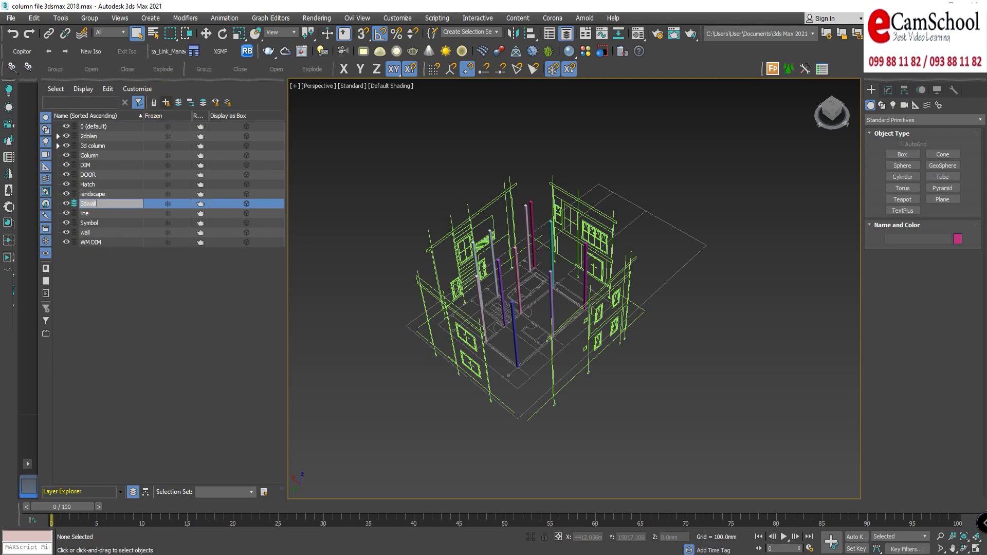
pyautogui.press('Return')
# Switch to the Top view and zoom to frame the whole floor plan.
pyautogui.scroll(1, 452, 302)
pyautogui.scroll(2, 464, 335)
pyautogui.scroll(3, 465, 356)
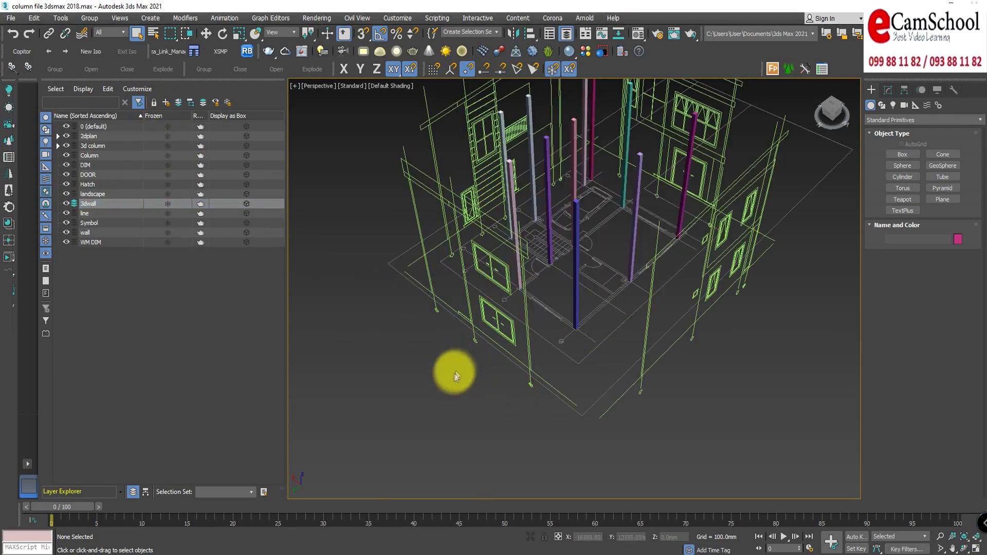
pyautogui.press('t')
pyautogui.press('z')
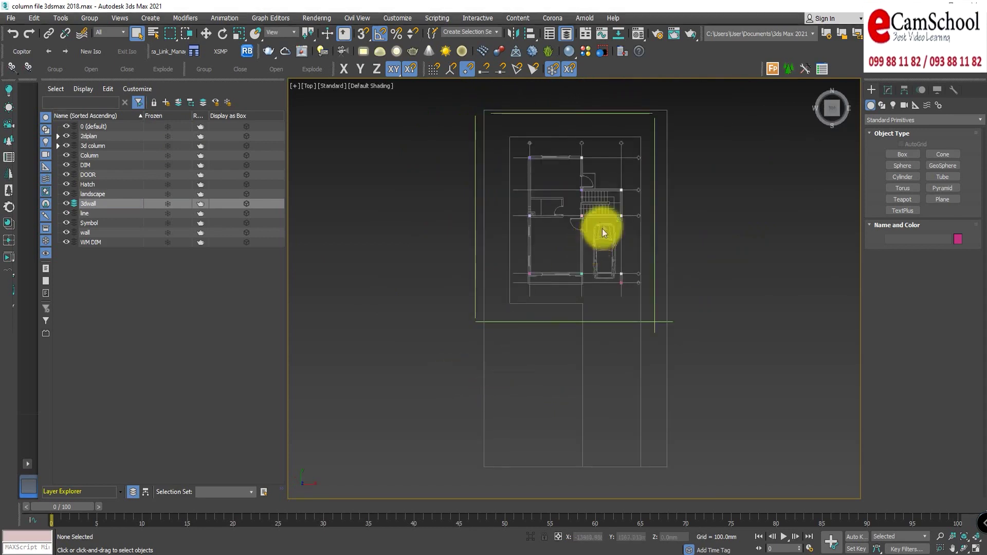
# Turn on snapping and start the Line tool under Create > Shapes.
pyautogui.scroll(3, 599, 226)
pyautogui.scroll(2, 560, 181)
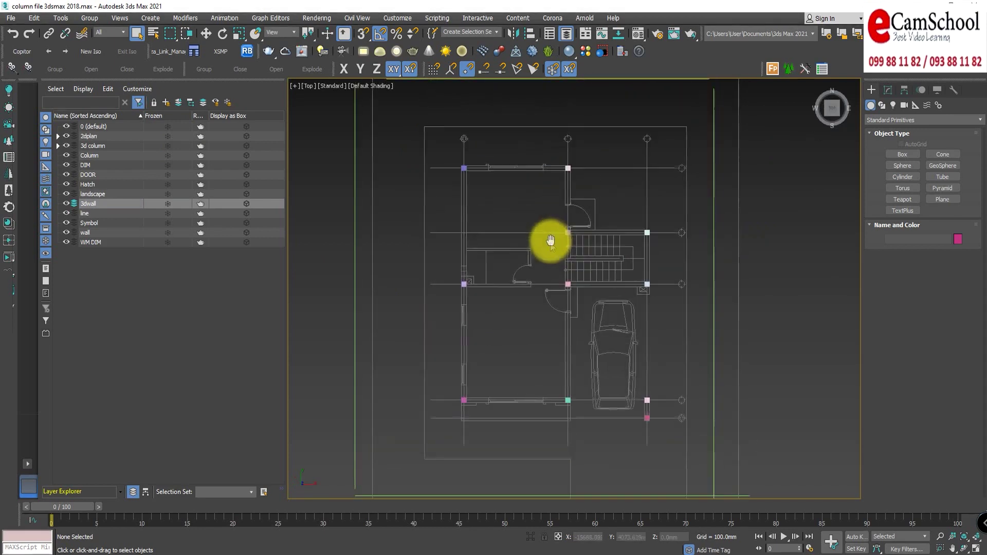
pyautogui.click(364, 35)
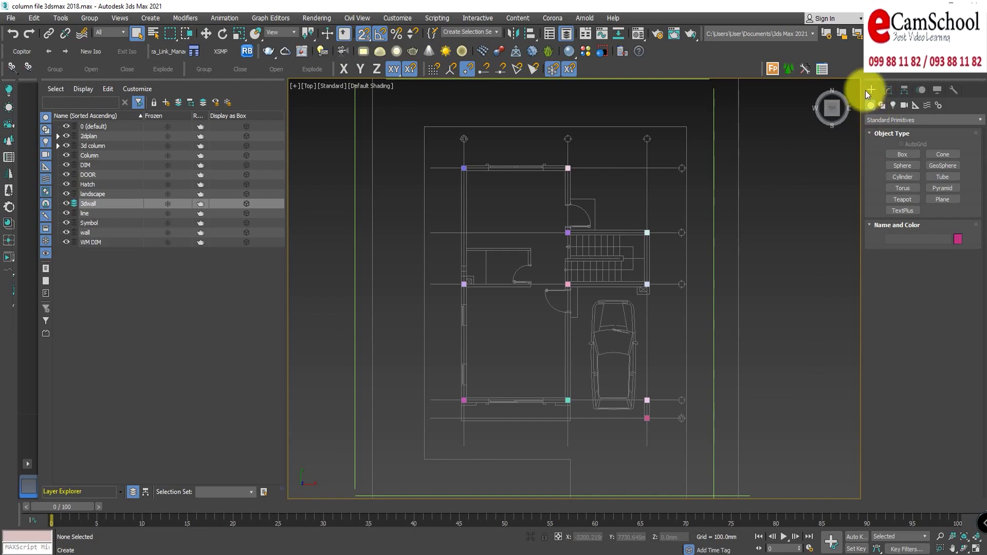
pyautogui.click(883, 104)
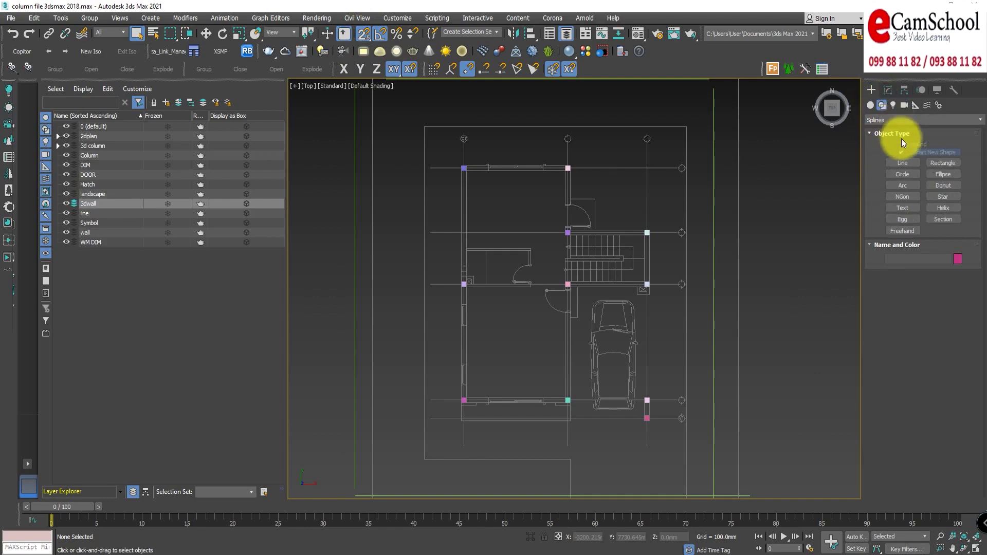
pyautogui.click(902, 163)
pyautogui.moveTo(551, 265); pyautogui.dragTo(392, 326, button='middle')
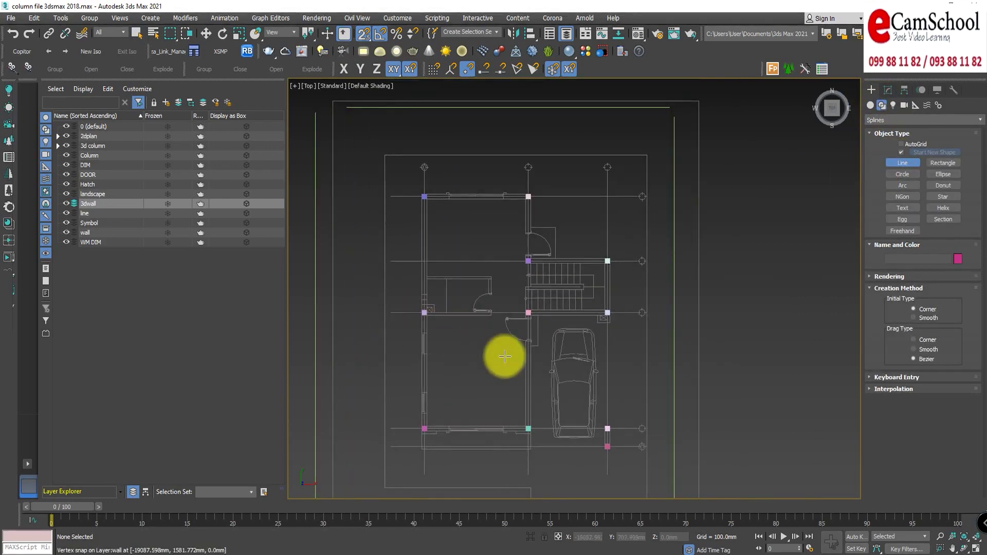
# Dock the floating Snaps toolbar into the top toolbar.
pyautogui.rightClick(367, 34)
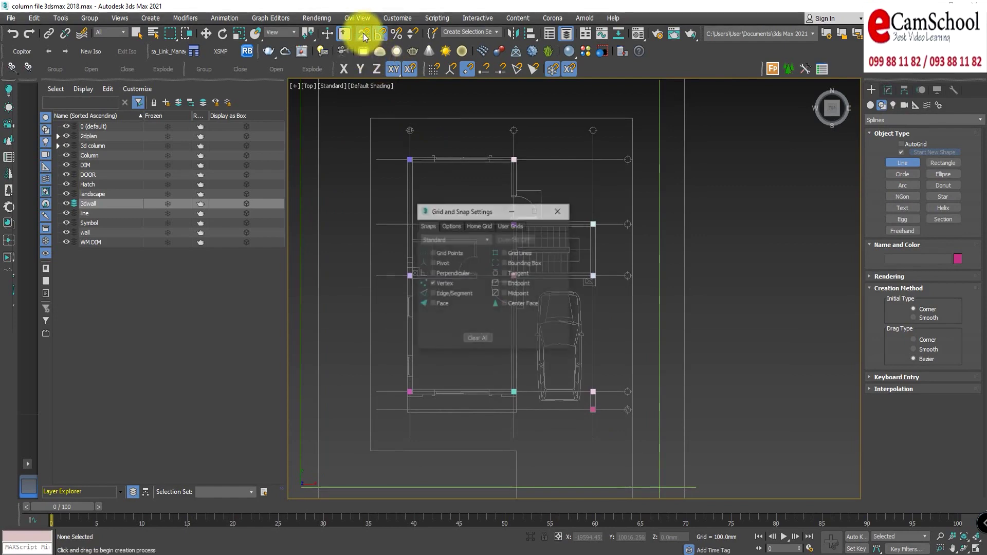
pyautogui.click(559, 210)
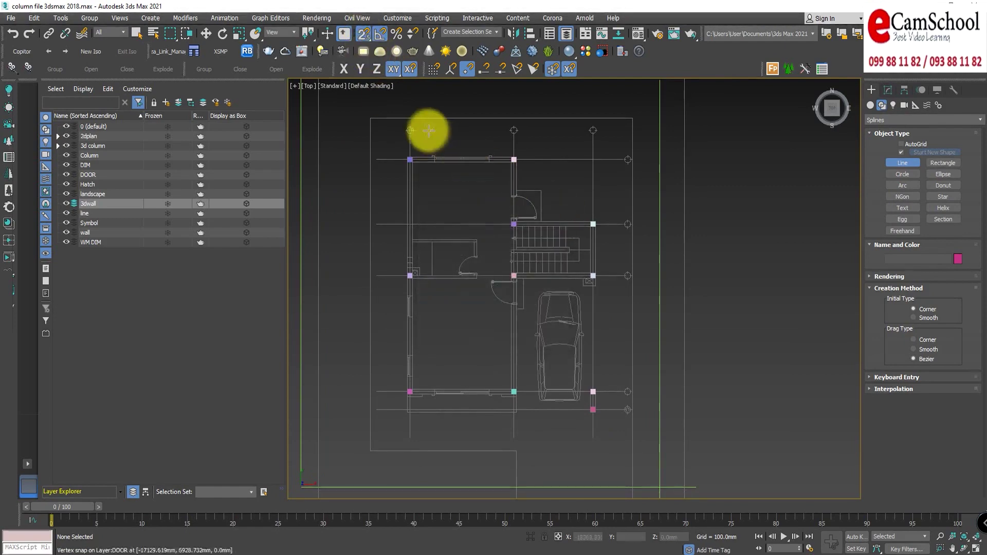
pyautogui.moveTo(427, 69); pyautogui.dragTo(411, 206)
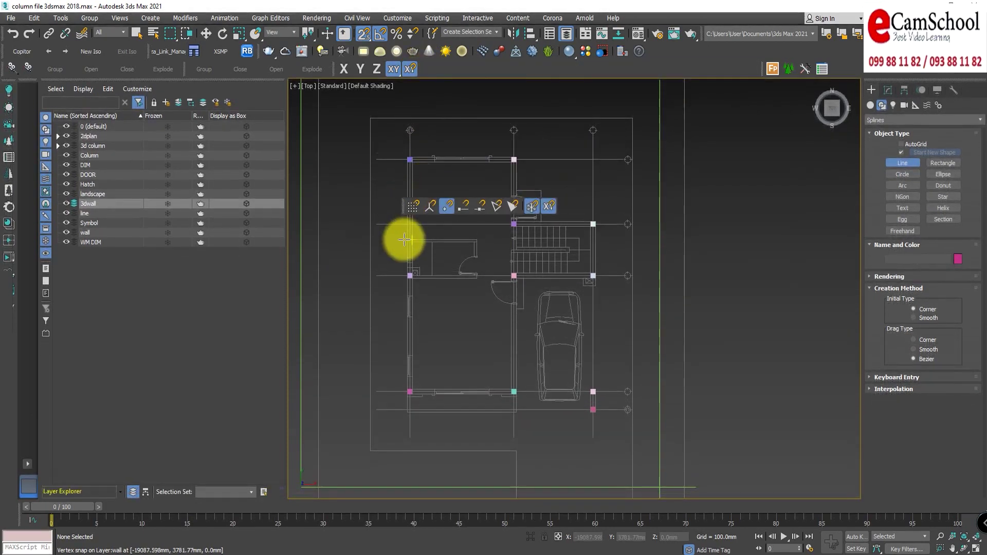
pyautogui.rightClick(501, 76)
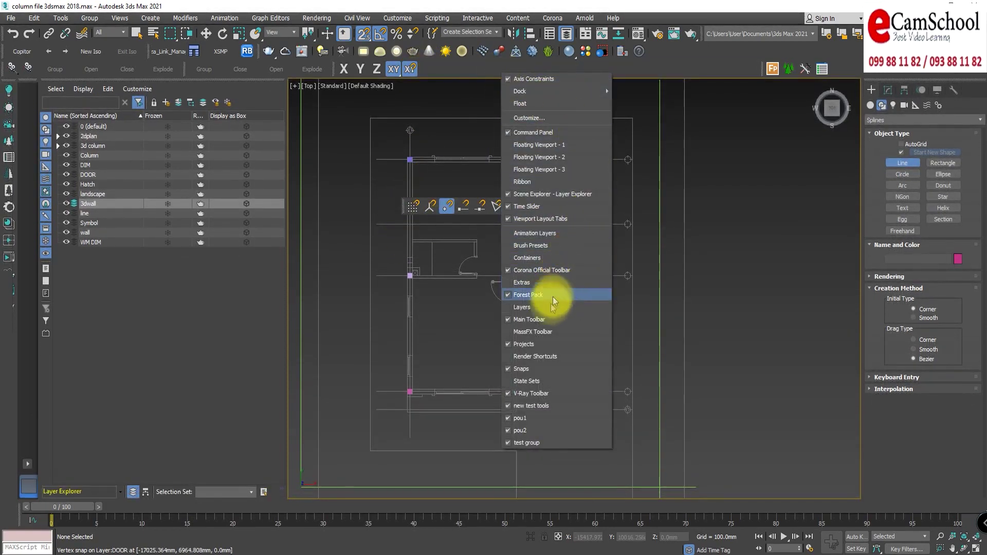
pyautogui.click(538, 374)
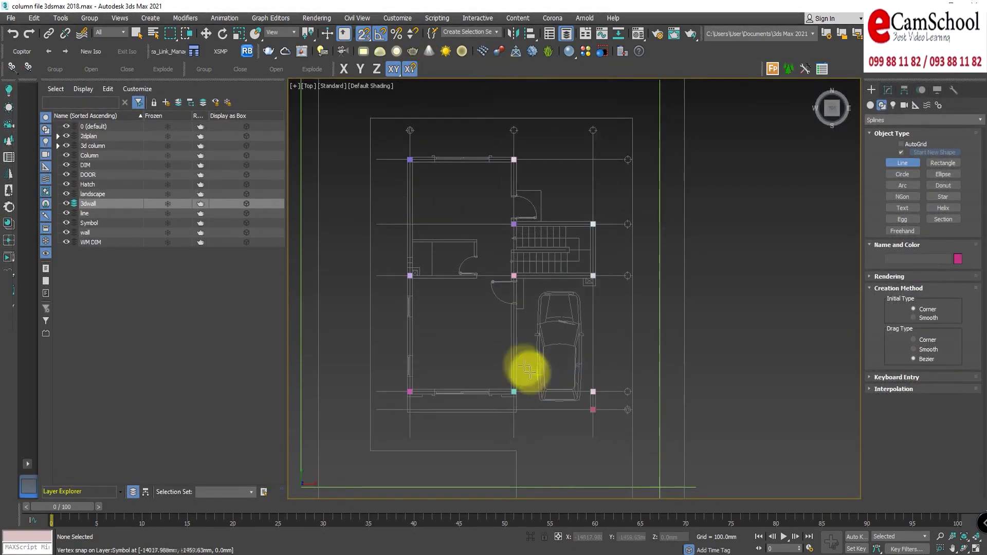
pyautogui.rightClick(460, 66)
pyautogui.click(502, 360)
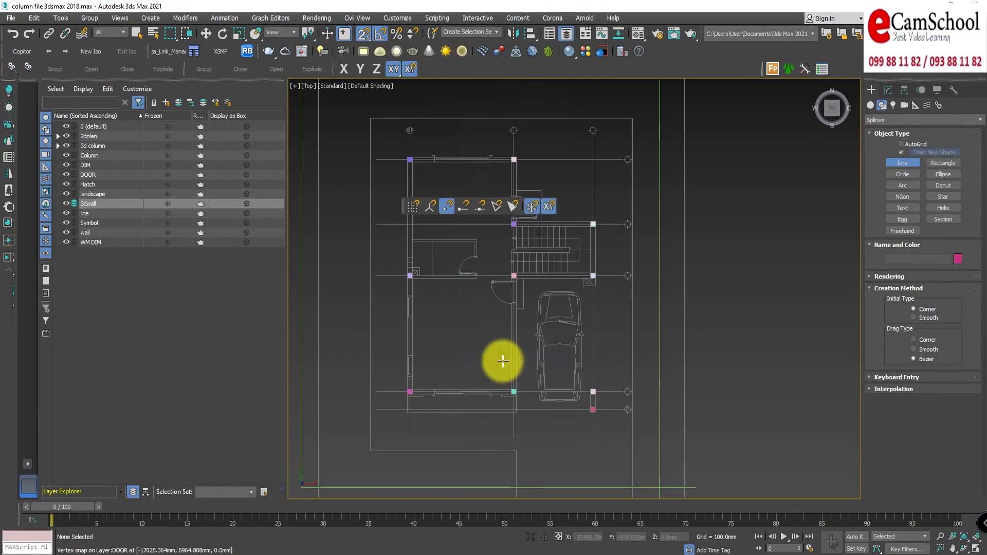
pyautogui.moveTo(401, 206); pyautogui.dragTo(430, 72)
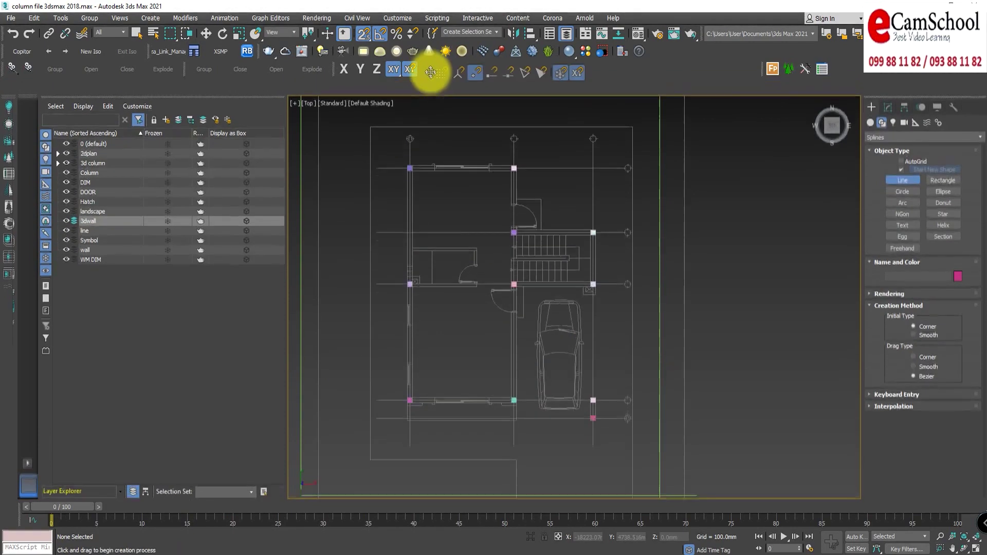
# With vertex snapping on, start the wall outline at the lower-left corner and pink column.
pyautogui.click(467, 74)
pyautogui.scroll(3, 463, 375)
pyautogui.scroll(3, 401, 370)
pyautogui.scroll(3, 410, 344)
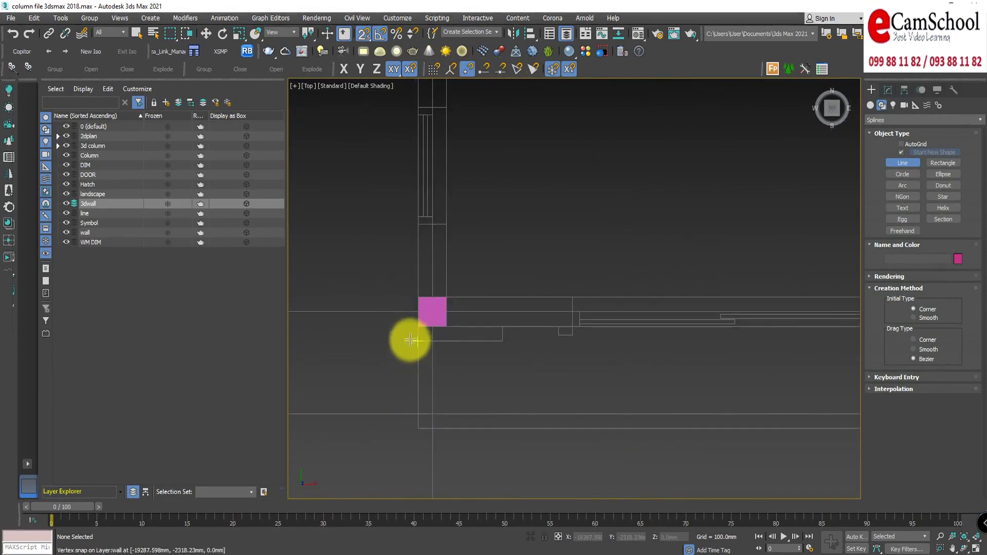
pyautogui.click(414, 326)
pyautogui.scroll(-5, 529, 387)
pyautogui.moveTo(529, 388); pyautogui.dragTo(332, 387, button='middle')
pyautogui.scroll(2, 440, 381)
pyautogui.scroll(1, 414, 340)
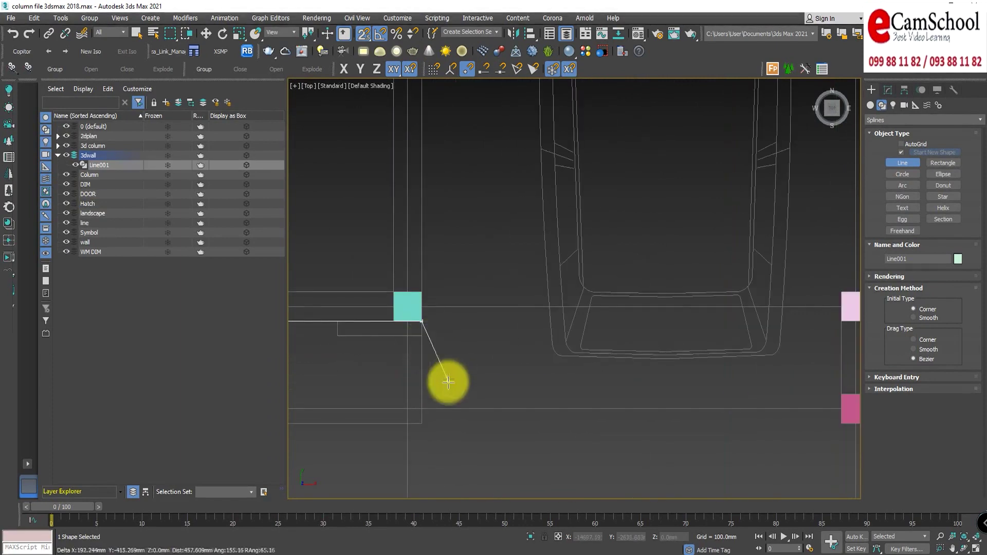
pyautogui.scroll(-3, 452, 319)
pyautogui.moveTo(437, 133); pyautogui.dragTo(426, 283, button='middle')
pyautogui.scroll(2, 425, 282)
pyautogui.scroll(1, 439, 287)
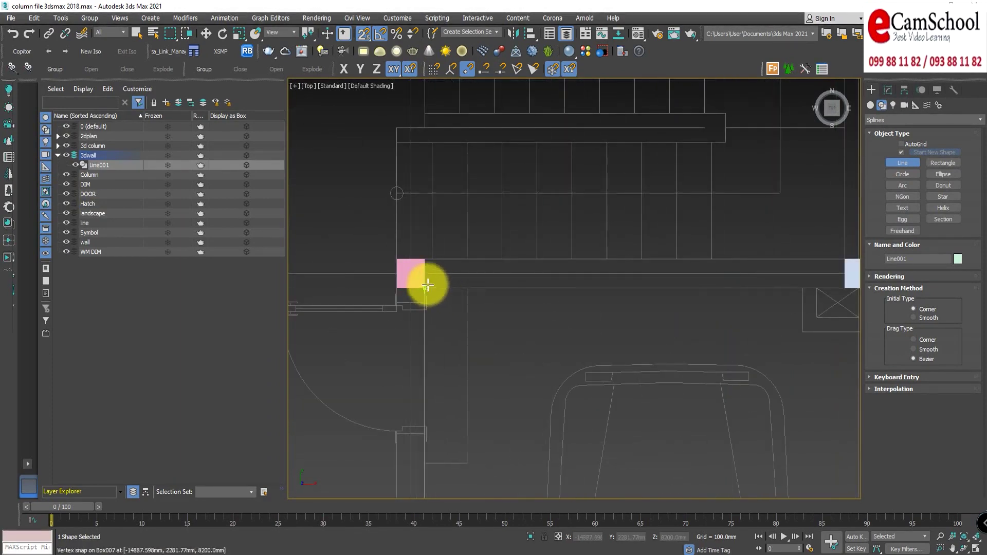
pyautogui.click(427, 284)
pyautogui.scroll(-2, 546, 346)
pyautogui.scroll(2, 578, 324)
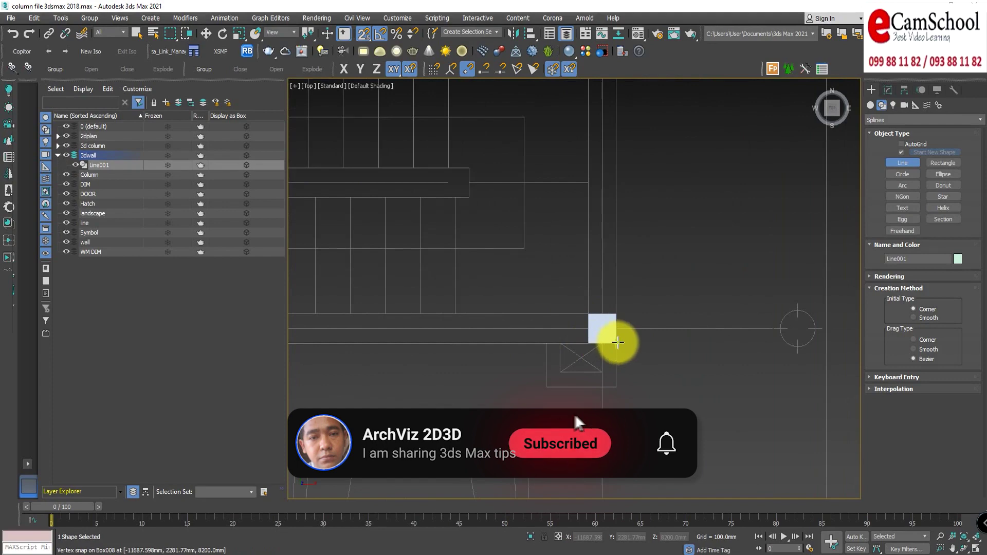
pyautogui.click(617, 343)
# Continue the outline through the remaining column corners and close it as Line001.
pyautogui.scroll(-2, 676, 326)
pyautogui.scroll(-2, 648, 345)
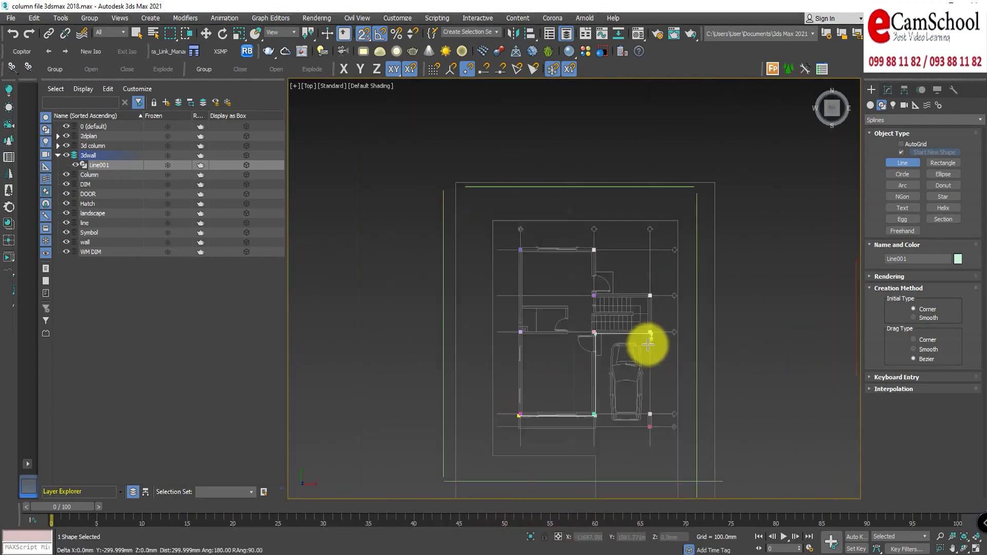
pyautogui.scroll(2, 648, 226)
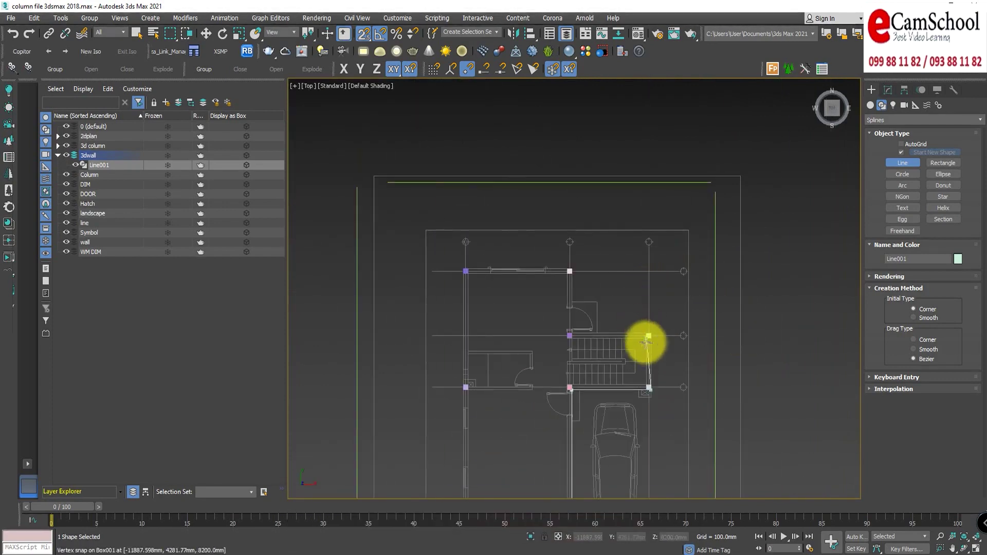
pyautogui.scroll(2, 646, 341)
pyautogui.click(651, 298)
pyautogui.scroll(2, 614, 303)
pyautogui.click(428, 309)
pyautogui.scroll(-3, 434, 348)
pyautogui.scroll(1, 430, 246)
pyautogui.click(436, 218)
pyautogui.scroll(-3, 437, 214)
pyautogui.moveTo(368, 308); pyautogui.dragTo(616, 242, button='middle')
pyautogui.click(531, 242)
pyautogui.scroll(-3, 535, 381)
pyautogui.moveTo(535, 385); pyautogui.dragTo(520, 229, button='middle')
pyautogui.scroll(3, 509, 352)
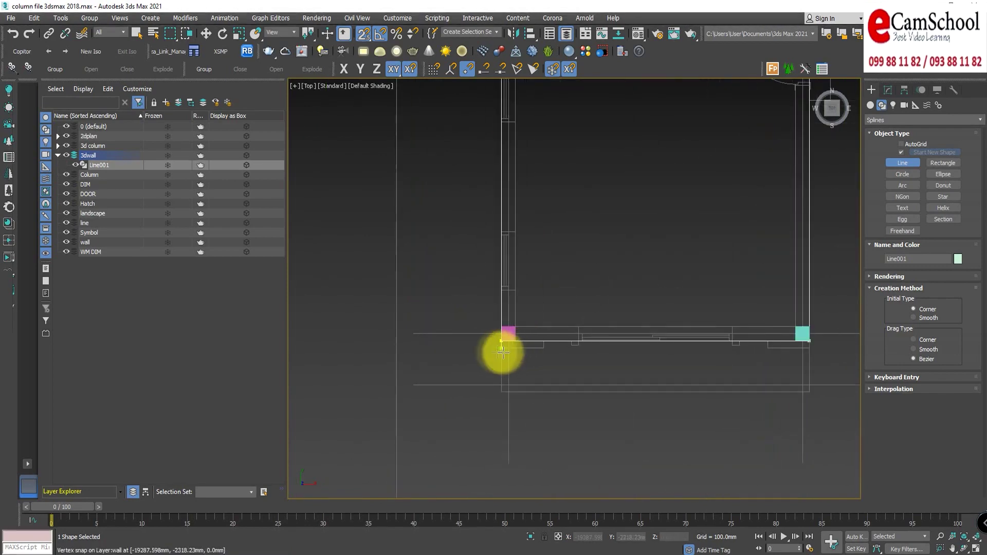
pyautogui.click(504, 344)
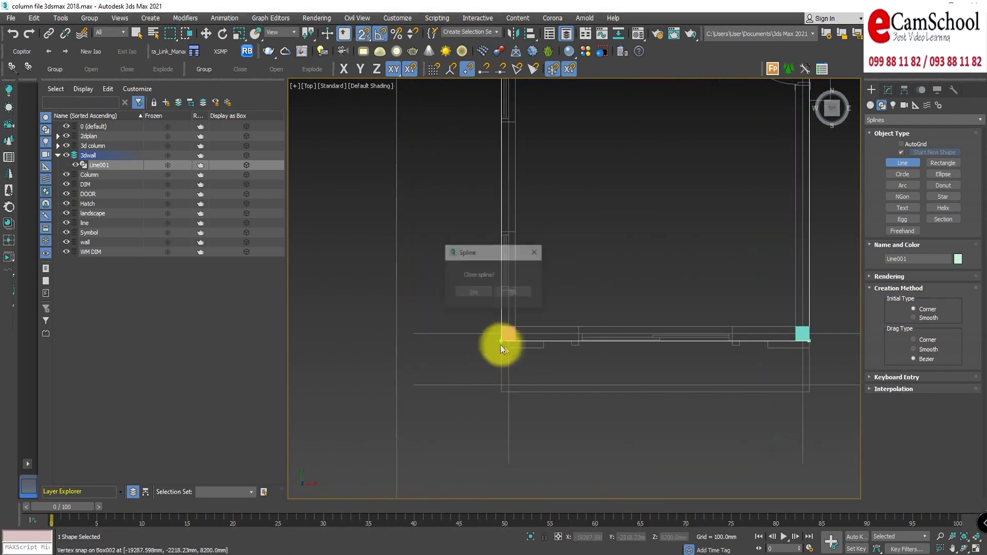
pyautogui.click(474, 292)
pyautogui.rightClick(570, 271)
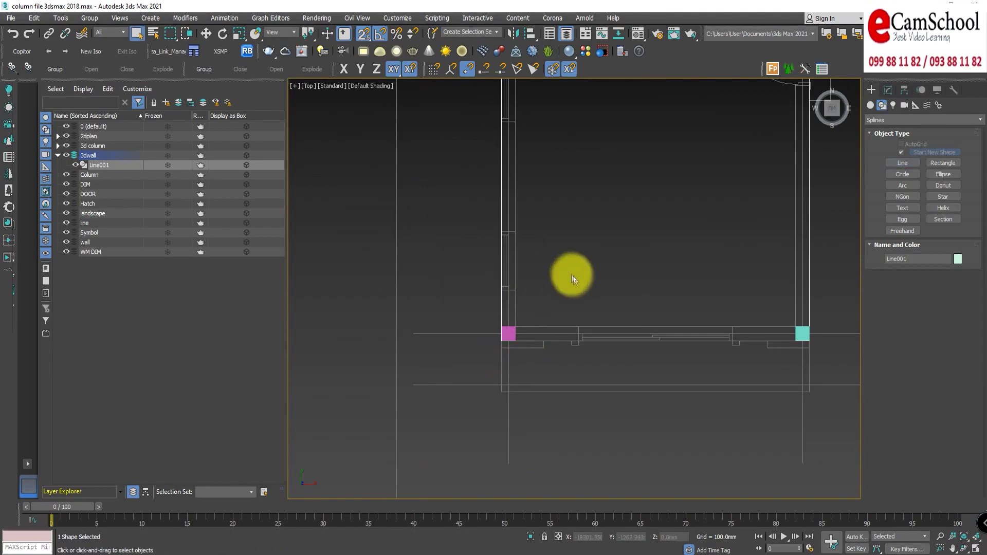
# With snaps off, copy the outline as Line002 to the left of the plan.
pyautogui.scroll(-5, 579, 286)
pyautogui.scroll(-1, 514, 247)
pyautogui.click(206, 33)
pyautogui.scroll(2, 673, 261)
pyautogui.click(363, 34)
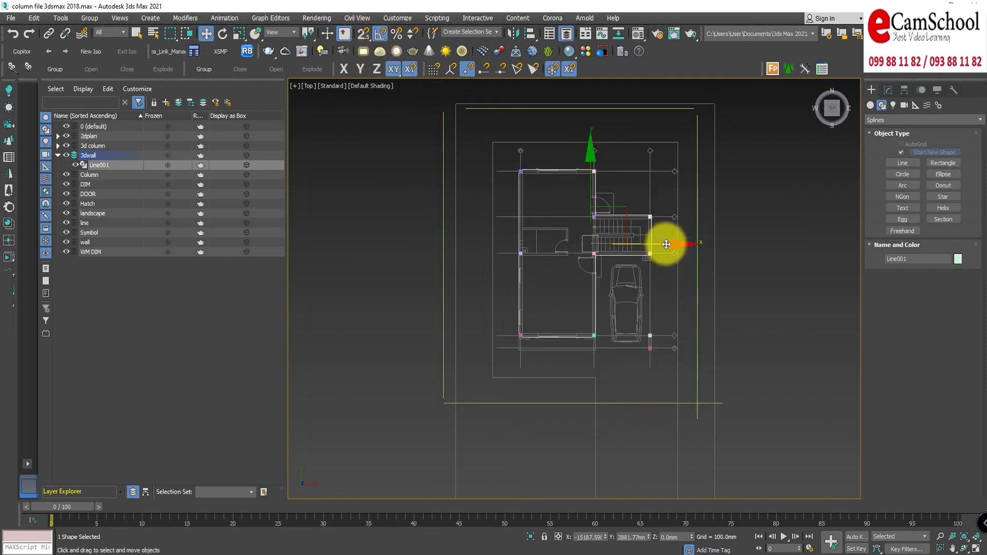
pyautogui.keyDown('shift'); pyautogui.moveTo(667, 245); pyautogui.dragTo(410, 253); pyautogui.keyUp('shift')
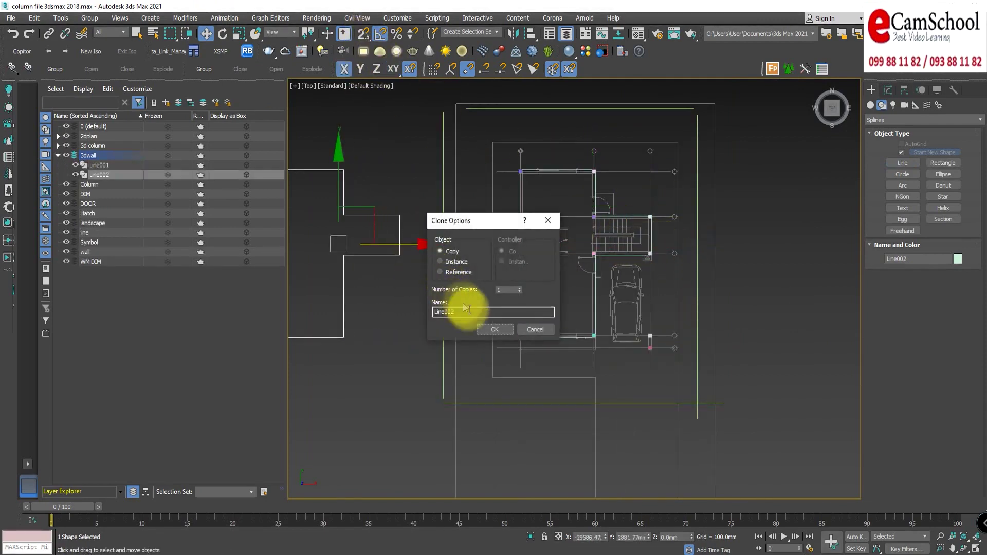
pyautogui.moveTo(376, 347); pyautogui.dragTo(496, 337, button='middle')
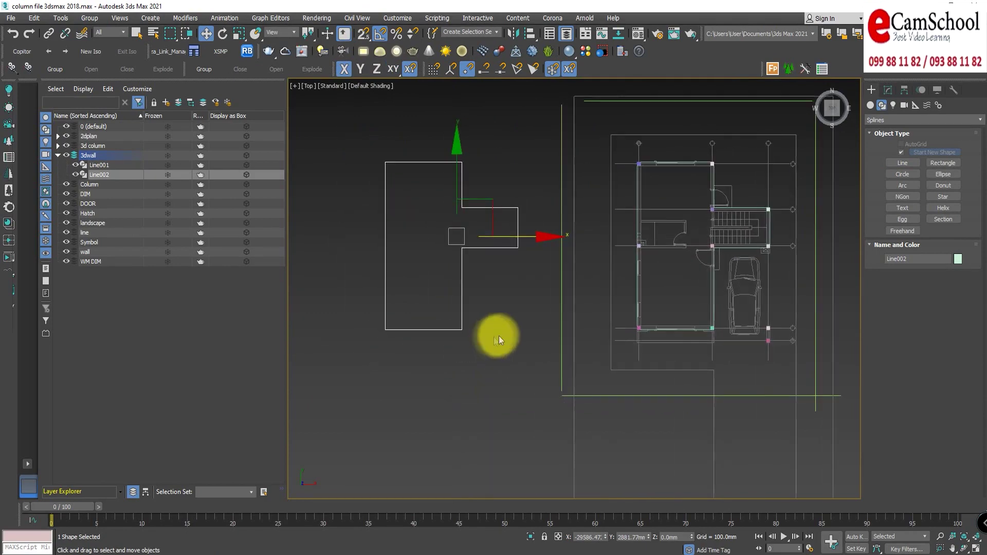
pyautogui.click(887, 93)
pyautogui.click(903, 122)
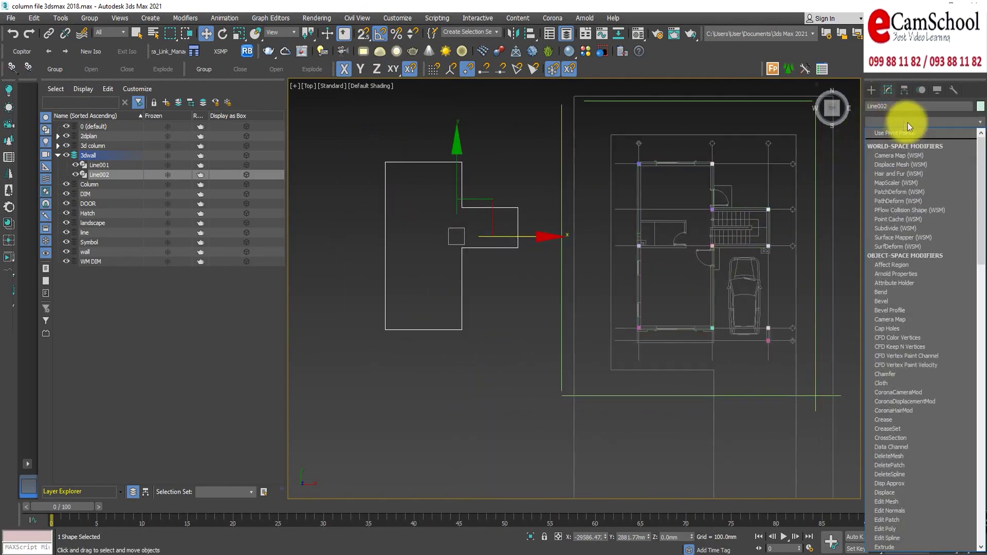
# Apply an Extrude modifier to Line002 with Amount 3700mm.
pyautogui.scroll(-2, 905, 258)
pyautogui.scroll(-3, 905, 258)
pyautogui.scroll(-3, 905, 265)
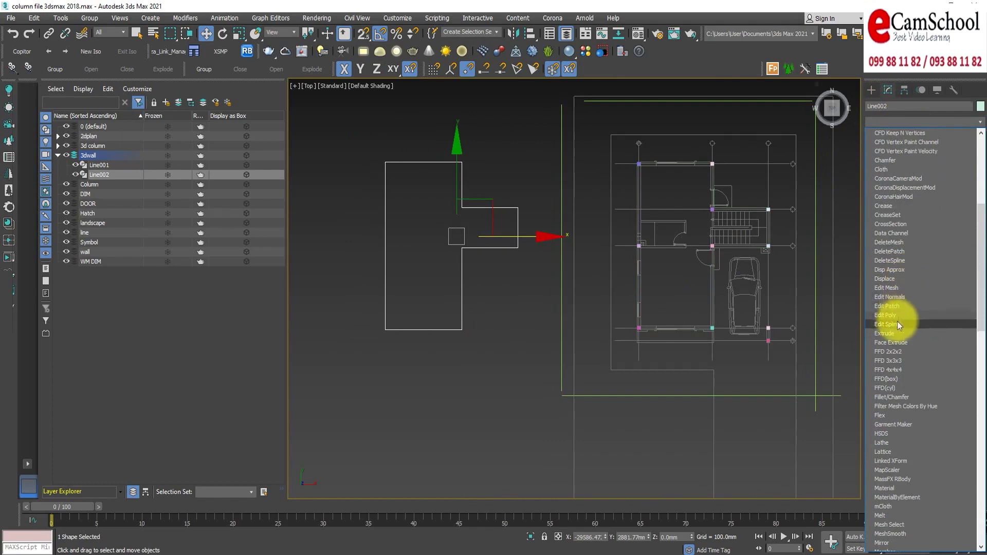
pyautogui.click(891, 333)
pyautogui.moveTo(586, 380)
pyautogui.keyDown('alt'); pyautogui.mouseDown(button='middle')
pyautogui.moveTo(574, 359)
pyautogui.moveTo(587, 329)
pyautogui.mouseUp(button='middle'); pyautogui.keyUp('alt')
pyautogui.doubleClick(947, 291)
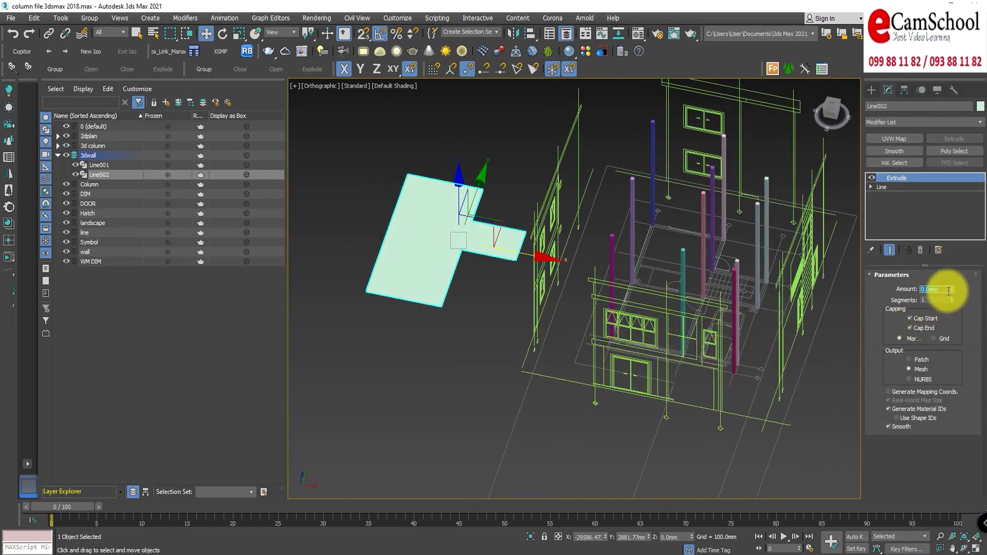
pyautogui.write('3700')
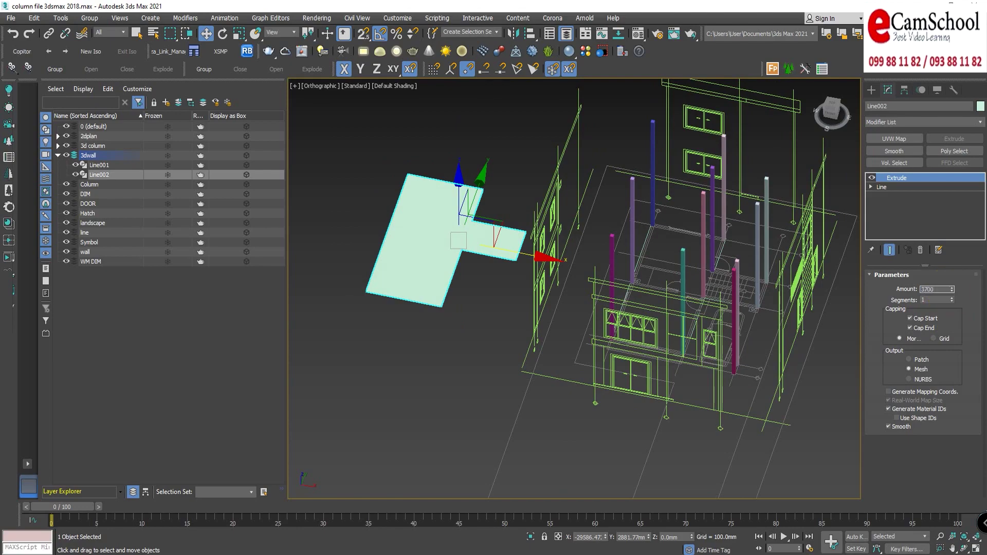
pyautogui.press('Return')
pyautogui.moveTo(784, 214)
pyautogui.keyDown('alt'); pyautogui.mouseDown(button='middle')
pyautogui.moveTo(756, 287)
pyautogui.moveTo(764, 277)
pyautogui.mouseUp(button='middle'); pyautogui.keyUp('alt')
pyautogui.scroll(2, 537, 287)
# Select the original outline Line001 and pan toward the cyan column.
pyautogui.scroll(2, 434, 365)
pyautogui.scroll(2, 324, 324)
pyautogui.scroll(-2, 352, 280)
pyautogui.scroll(-2, 441, 423)
pyautogui.scroll(3, 403, 419)
pyautogui.scroll(3, 606, 373)
pyautogui.scroll(2, 617, 370)
pyautogui.scroll(2, 637, 360)
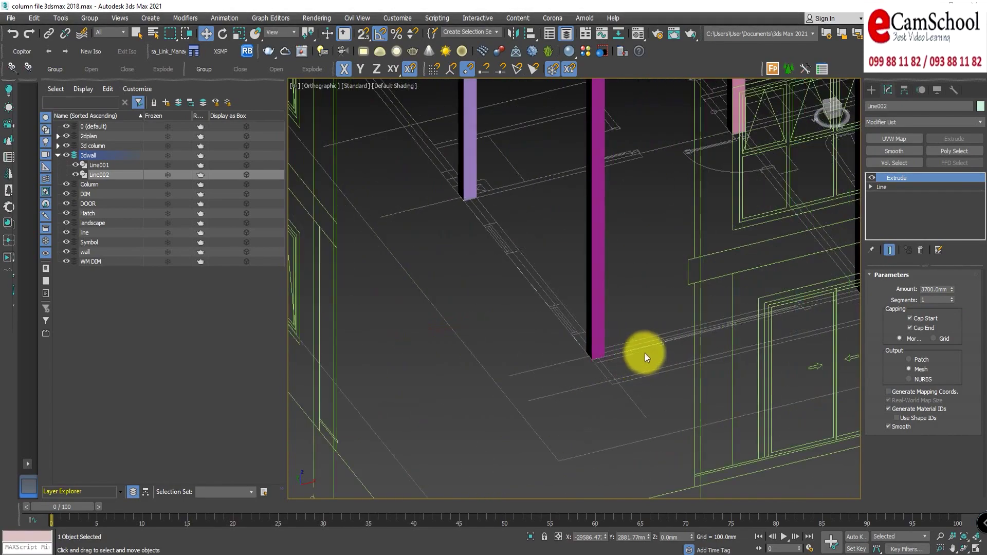
pyautogui.click(643, 348)
pyautogui.moveTo(694, 276); pyautogui.dragTo(666, 234, button='middle')
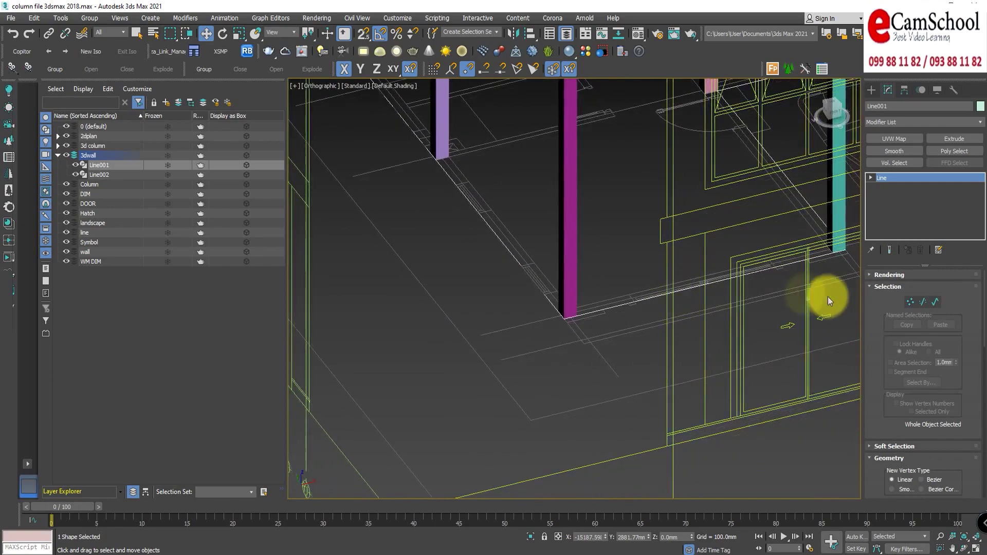
# At Spline level, apply a 200 mm Outline for the wall thickness.
pyautogui.click(871, 178)
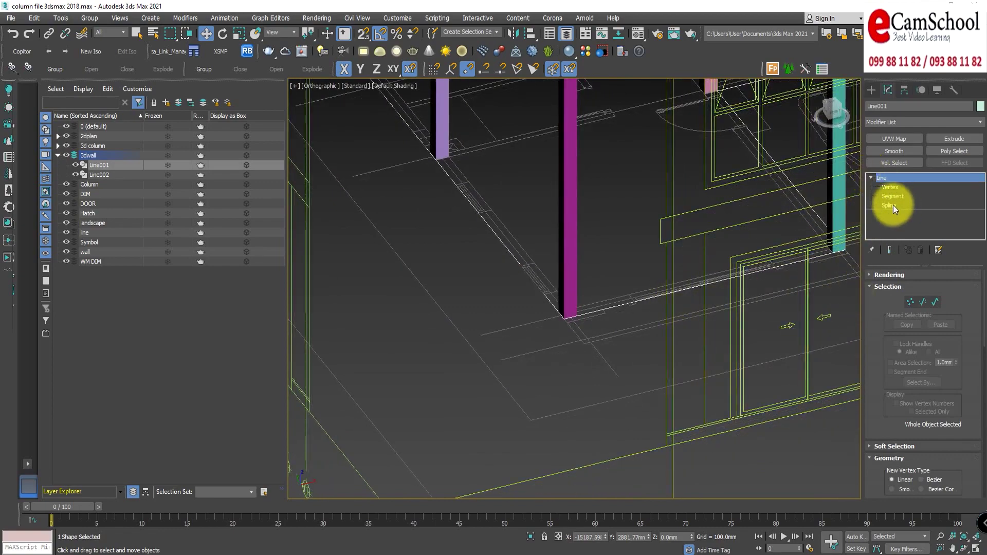
pyautogui.click(893, 204)
pyautogui.scroll(2, 552, 362)
pyautogui.moveTo(552, 362)
pyautogui.mouseDown(button='middle')
pyautogui.moveTo(717, 370)
pyautogui.moveTo(637, 359)
pyautogui.mouseUp(button='middle')
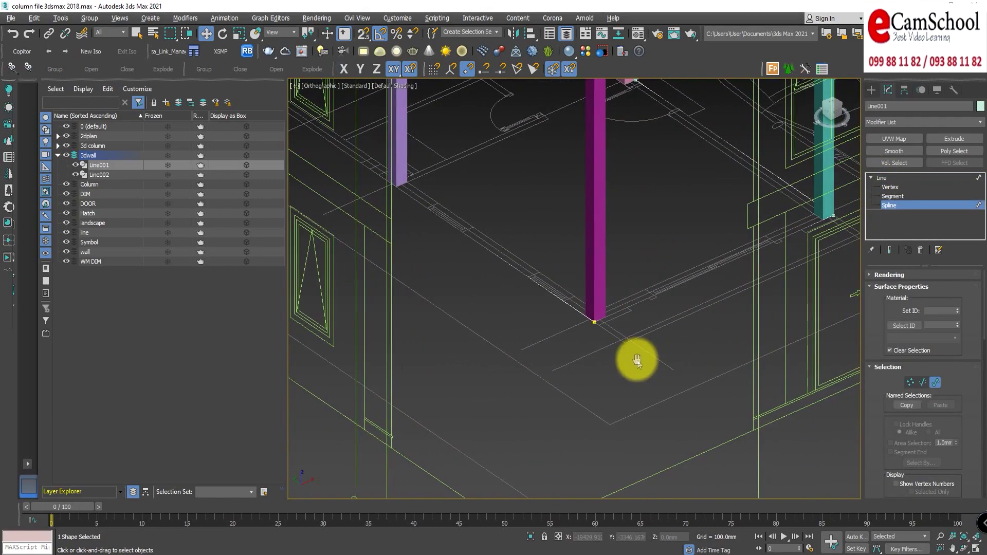
pyautogui.scroll(-3, 875, 413)
pyautogui.scroll(-2, 865, 414)
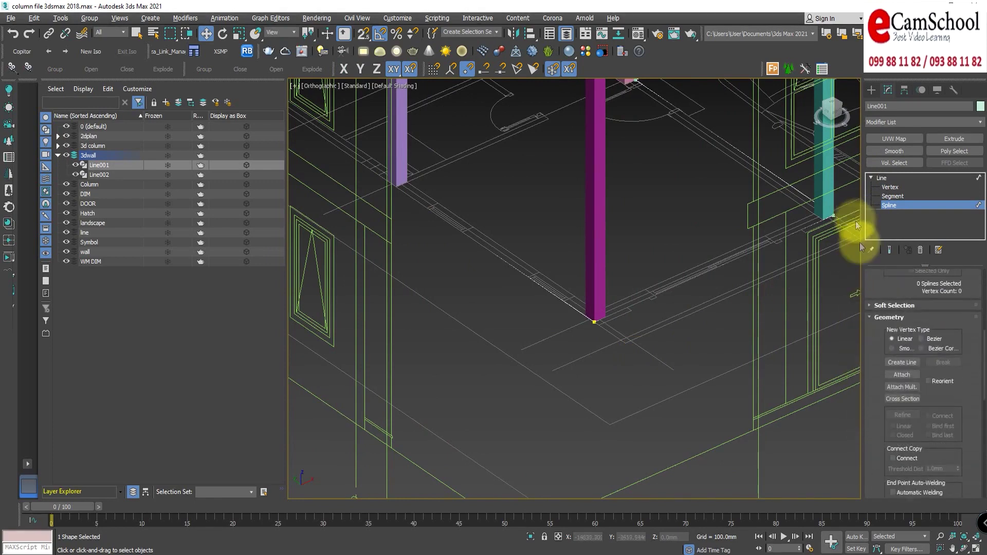
pyautogui.moveTo(873, 430); pyautogui.dragTo(865, 227)
pyautogui.click(947, 405)
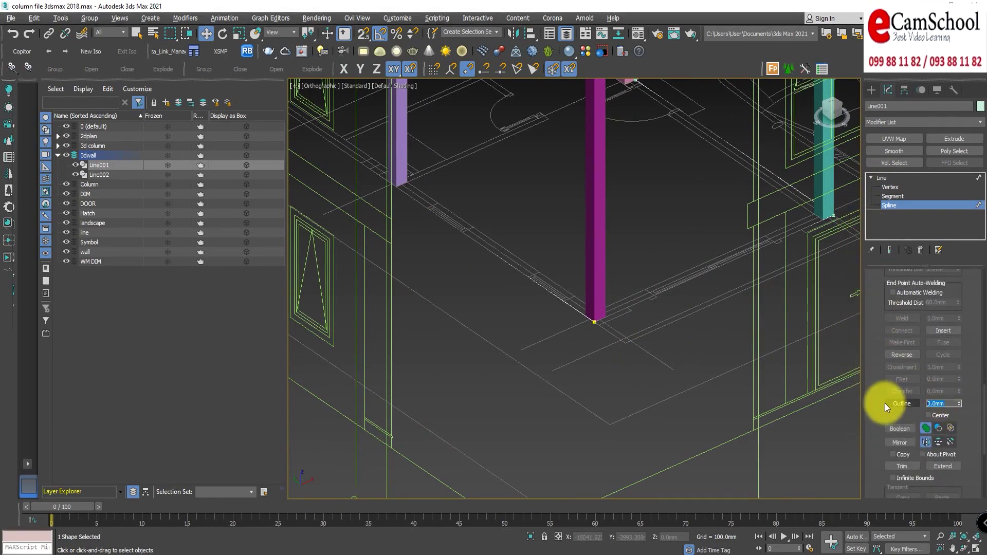
pyautogui.write('200')
pyautogui.press('Return')
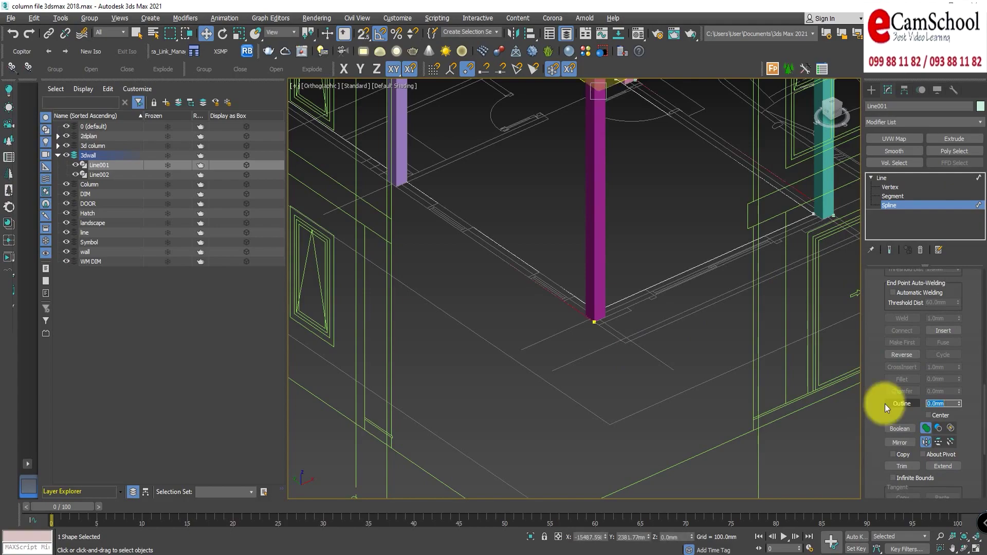
# Orbit around the columns and return Line001 to object level.
pyautogui.scroll(-2, 570, 377)
pyautogui.moveTo(570, 378)
pyautogui.keyDown('alt'); pyautogui.mouseDown(button='middle')
pyautogui.moveTo(631, 363)
pyautogui.moveTo(588, 380)
pyautogui.moveTo(514, 302)
pyautogui.moveTo(573, 282)
pyautogui.mouseUp(button='middle'); pyautogui.keyUp('alt')
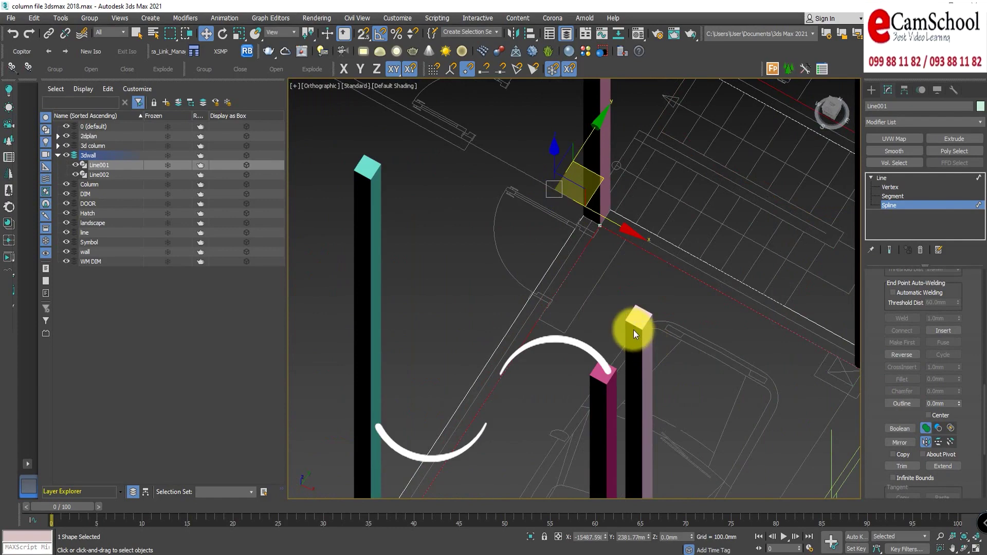
pyautogui.keyDown('alt'); pyautogui.moveTo(634, 329); pyautogui.dragTo(616, 289, button='middle'); pyautogui.keyUp('alt')
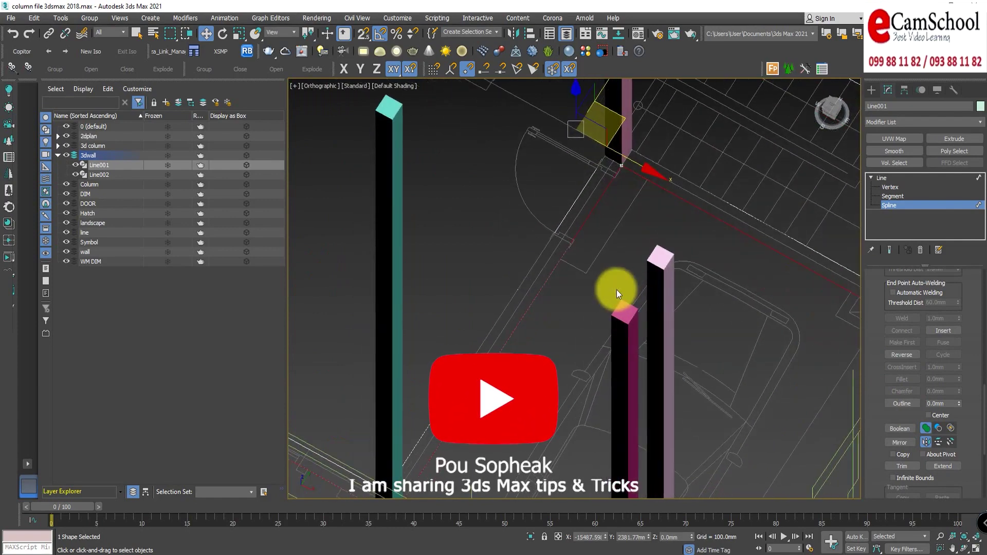
pyautogui.click(899, 205)
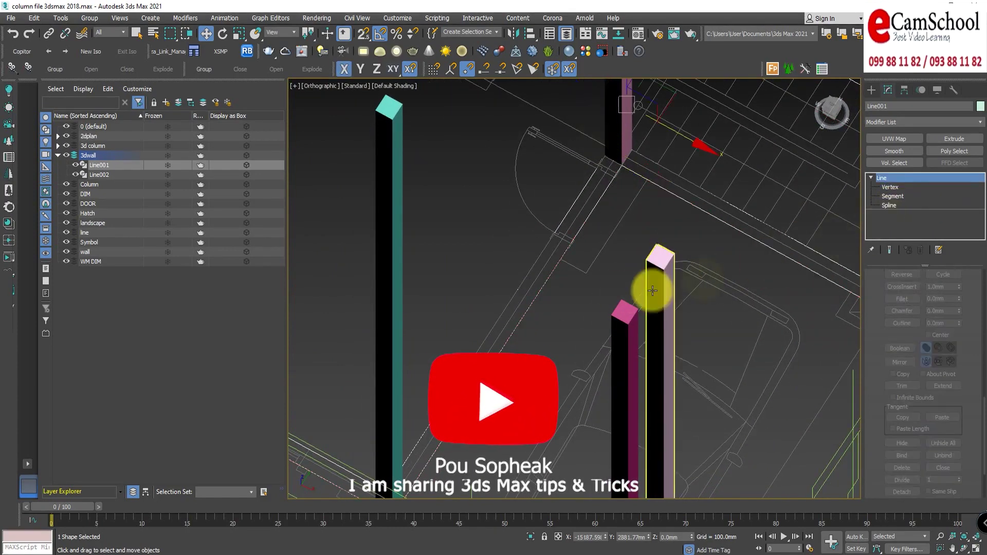
pyautogui.moveTo(653, 286); pyautogui.dragTo(716, 280, button='middle')
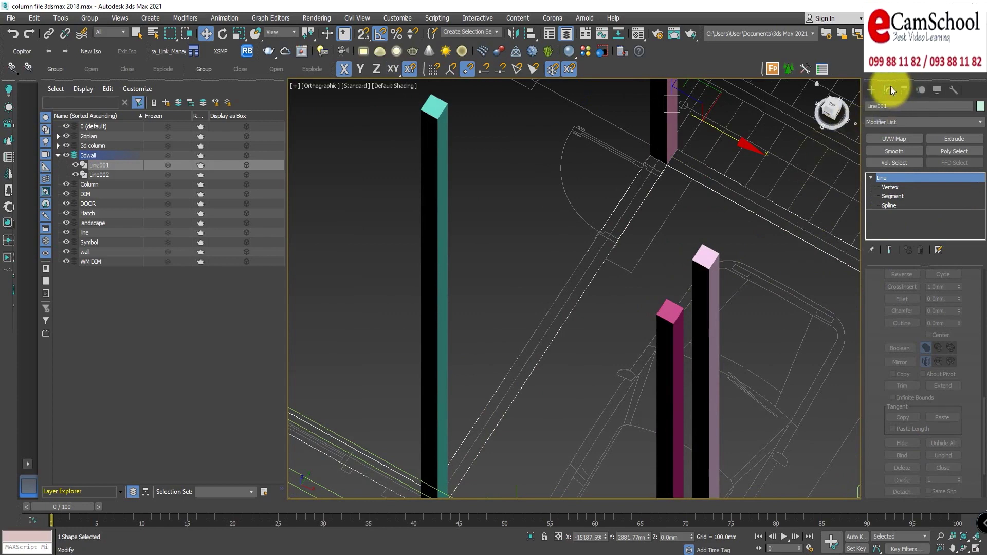
# Add a 3700 mm Extrude modifier to Line001 to raise the walls.
pyautogui.click(955, 141)
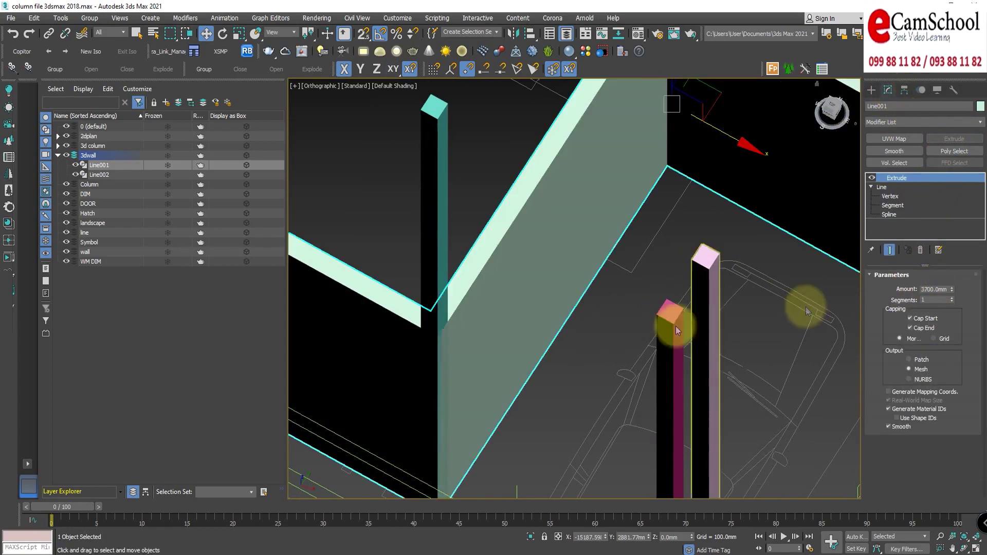
pyautogui.scroll(-5, 573, 389)
pyautogui.keyDown('alt'); pyautogui.moveTo(573, 390); pyautogui.dragTo(580, 379, button='middle'); pyautogui.keyUp('alt')
pyautogui.scroll(3, 617, 300)
pyautogui.scroll(2, 616, 301)
pyautogui.scroll(2, 617, 300)
pyautogui.scroll(2, 617, 303)
pyautogui.scroll(1, 617, 306)
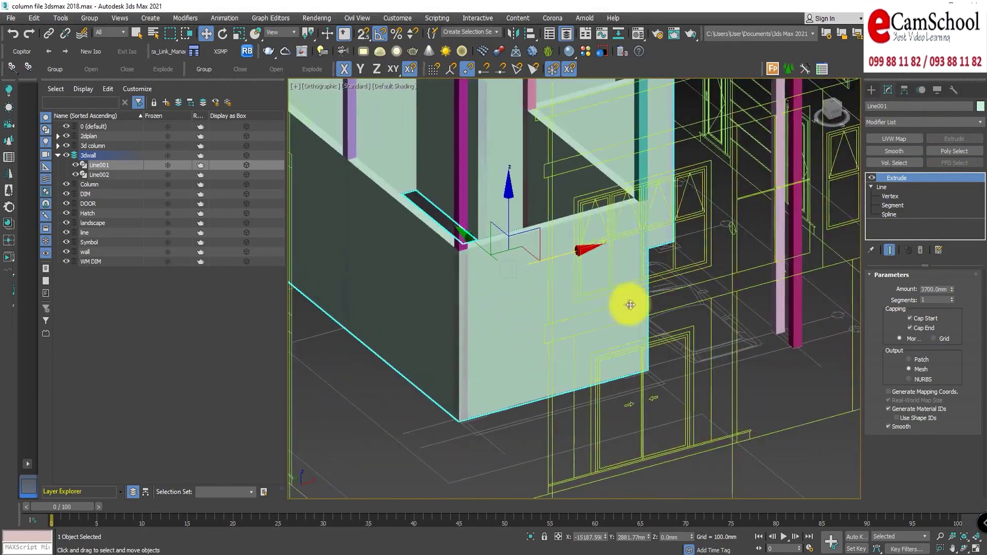
pyautogui.scroll(-4, 616, 306)
# Inspect the wall corners around the columns and bring up the Material Editor with M.
pyautogui.moveTo(588, 320)
pyautogui.keyDown('alt'); pyautogui.mouseDown(button='middle')
pyautogui.moveTo(546, 319)
pyautogui.moveTo(562, 316)
pyautogui.mouseUp(button='middle'); pyautogui.keyUp('alt')
pyautogui.scroll(3, 546, 319)
pyautogui.scroll(2, 584, 308)
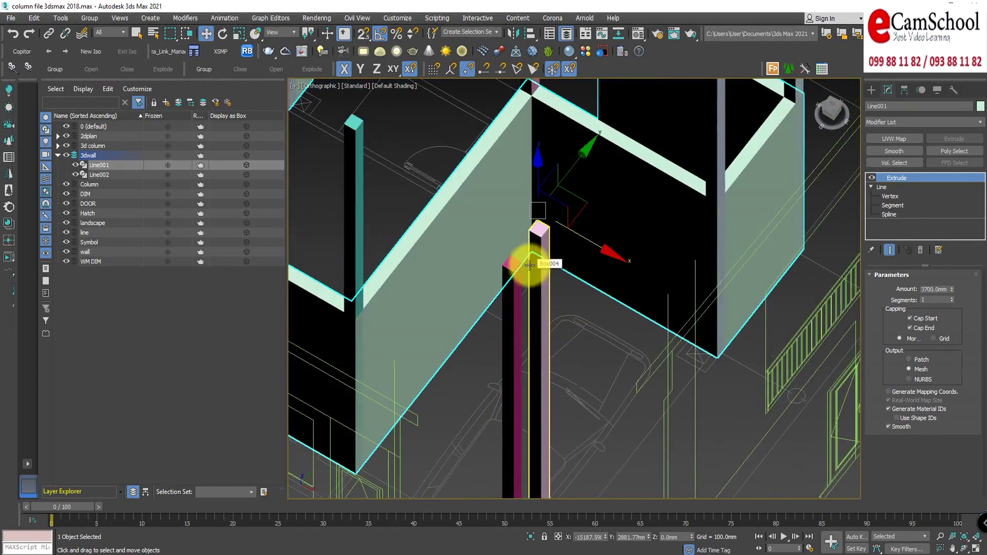
pyautogui.moveTo(489, 265); pyautogui.dragTo(511, 247, button='middle')
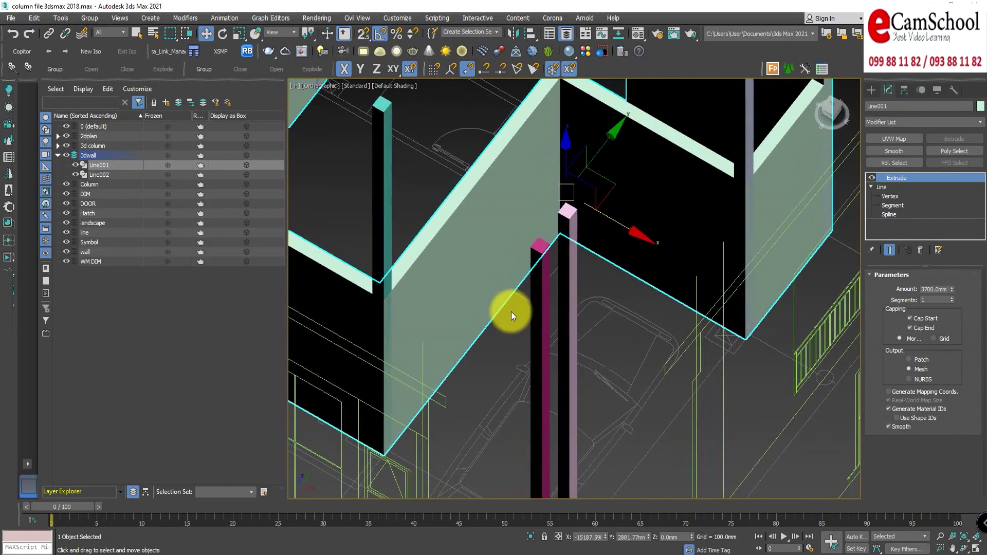
pyautogui.moveTo(447, 287); pyautogui.dragTo(483, 295, button='middle')
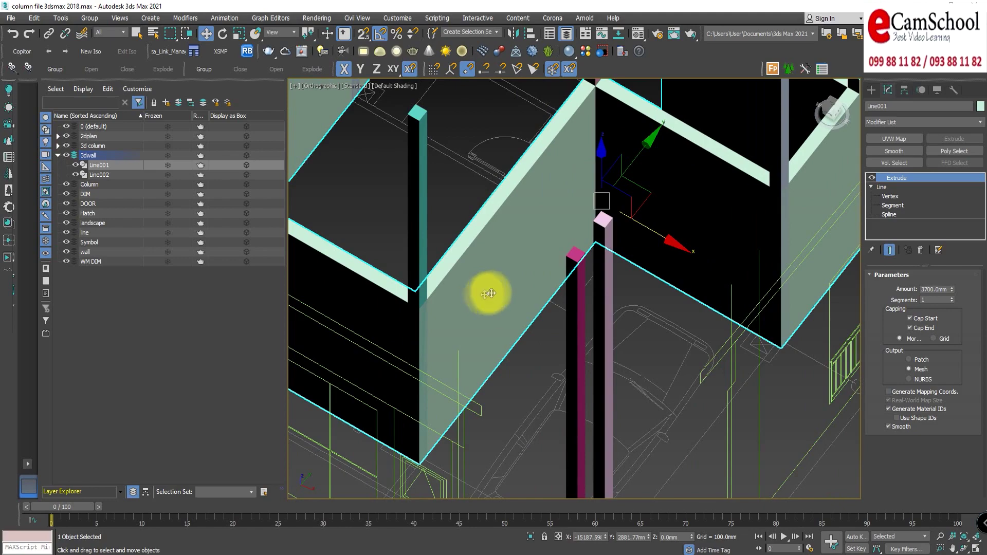
pyautogui.scroll(-1, 519, 263)
pyautogui.scroll(-1, 551, 232)
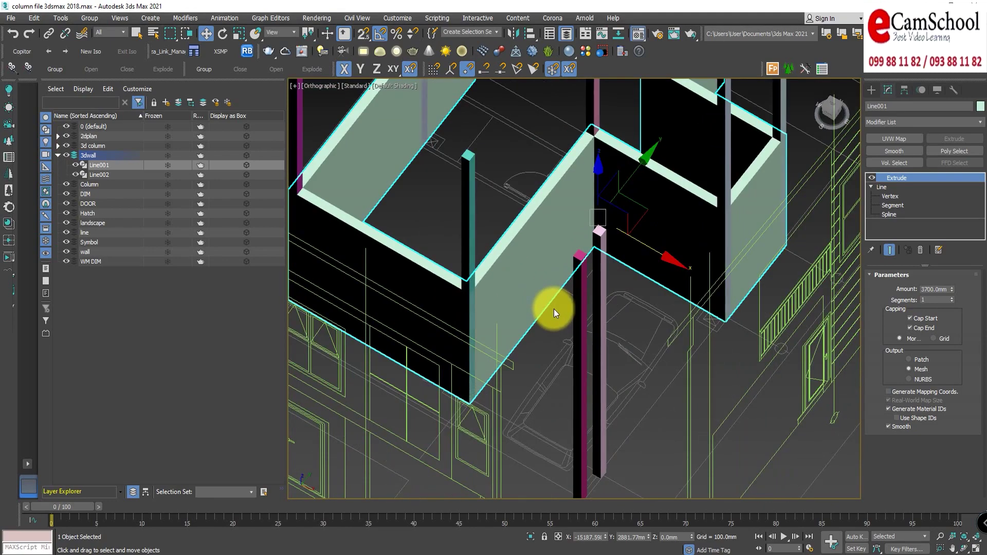
pyautogui.press('m')
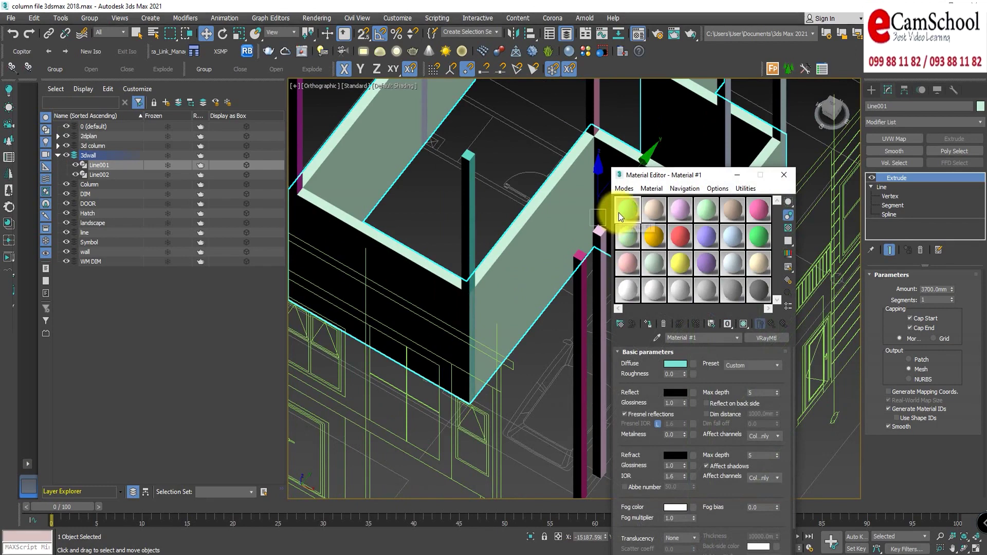
# Run the Corona Converter on all materials with the renderer switched to Corona.
pyautogui.click(580, 267)
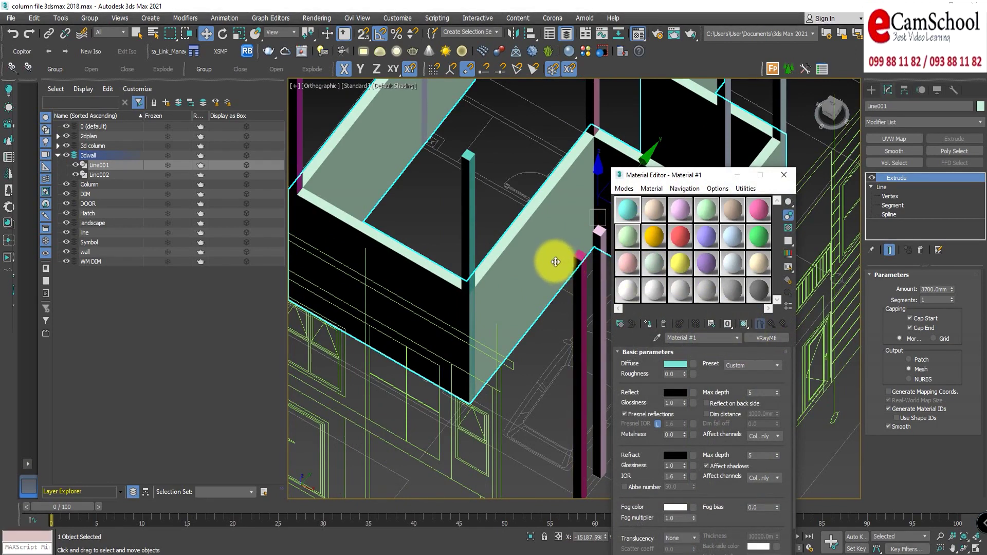
pyautogui.click(8, 208)
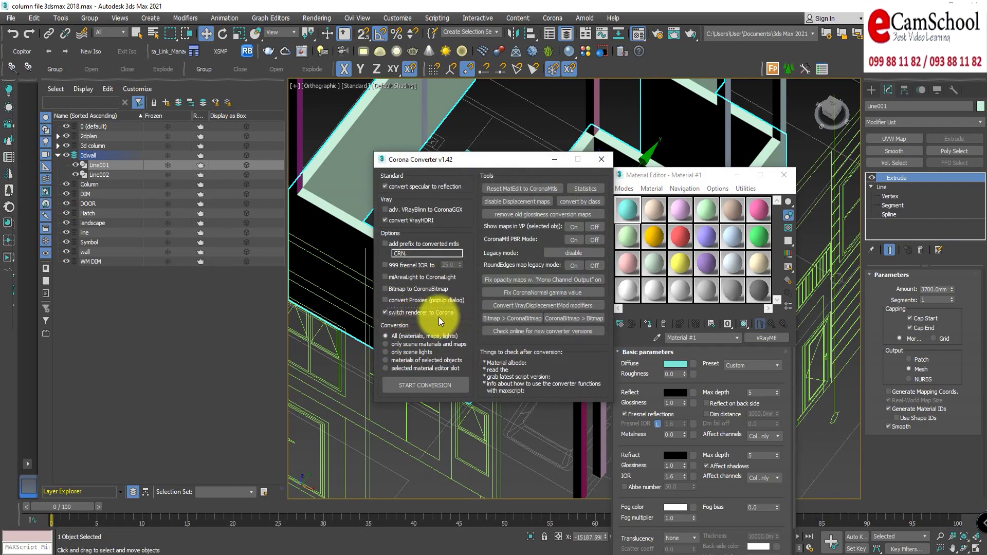
pyautogui.click(433, 385)
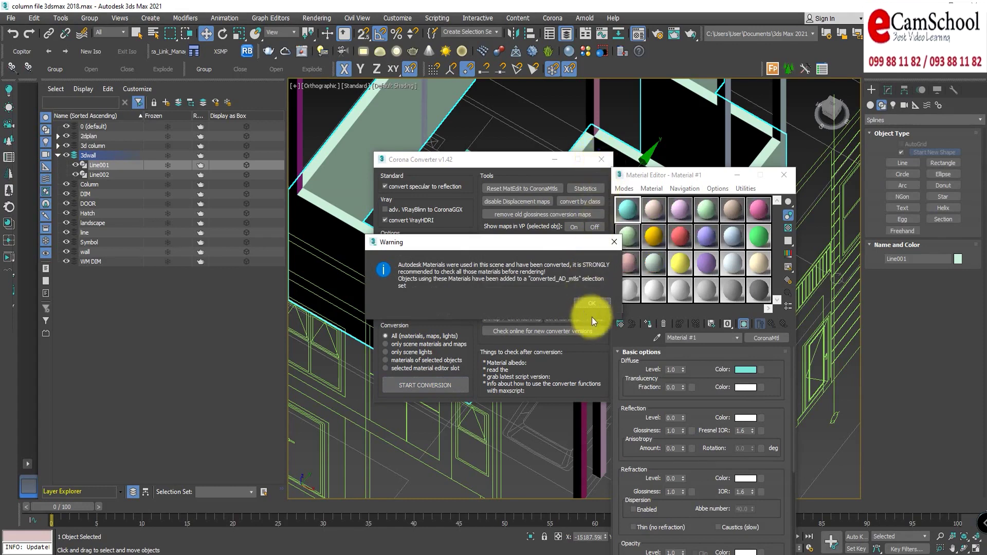
pyautogui.click(596, 304)
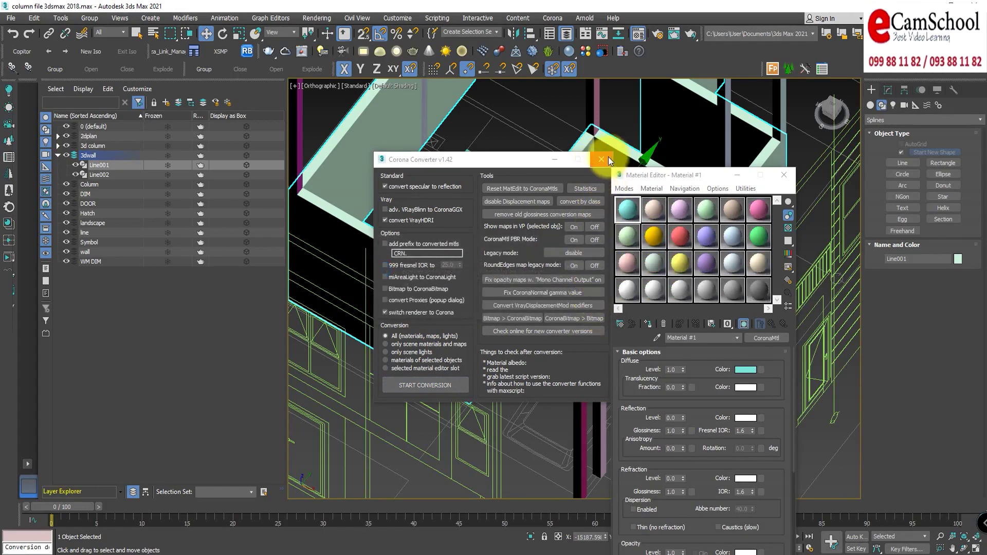
pyautogui.click(601, 159)
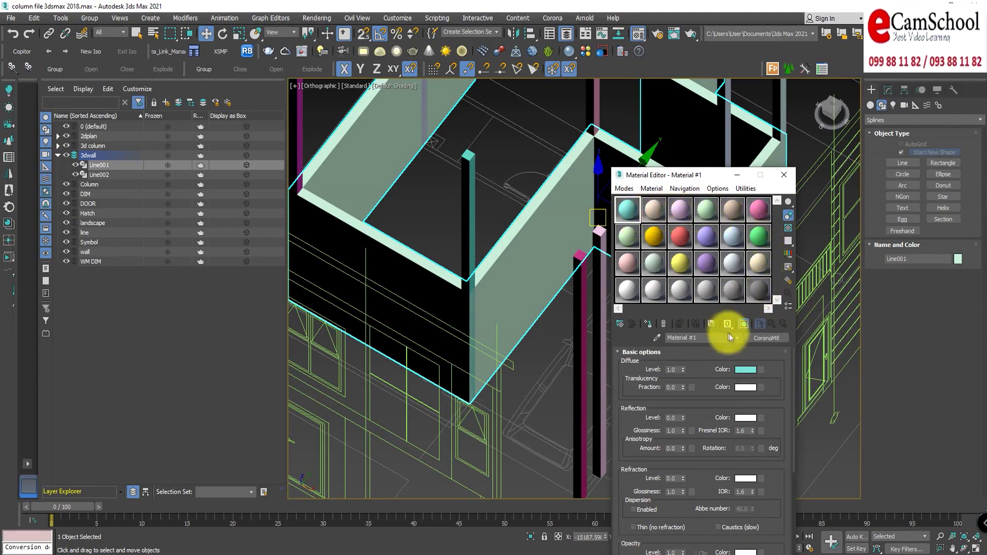
# Assign the cyan Material #1 from the first sample slot to the Line001 walls.
pyautogui.click(732, 290)
pyautogui.keyDown('alt'); pyautogui.moveTo(592, 288); pyautogui.dragTo(366, 312, button='middle'); pyautogui.keyUp('alt')
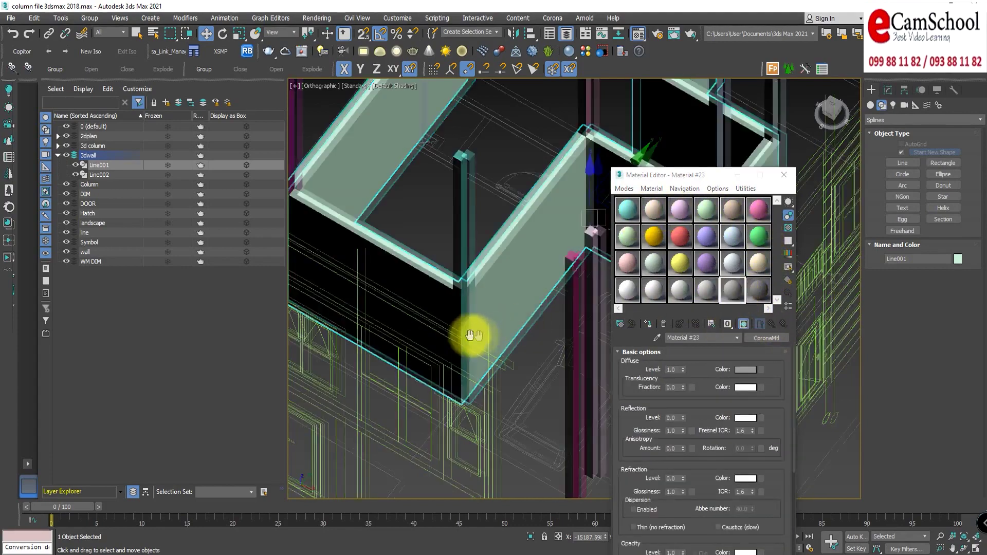
pyautogui.scroll(3, 367, 312)
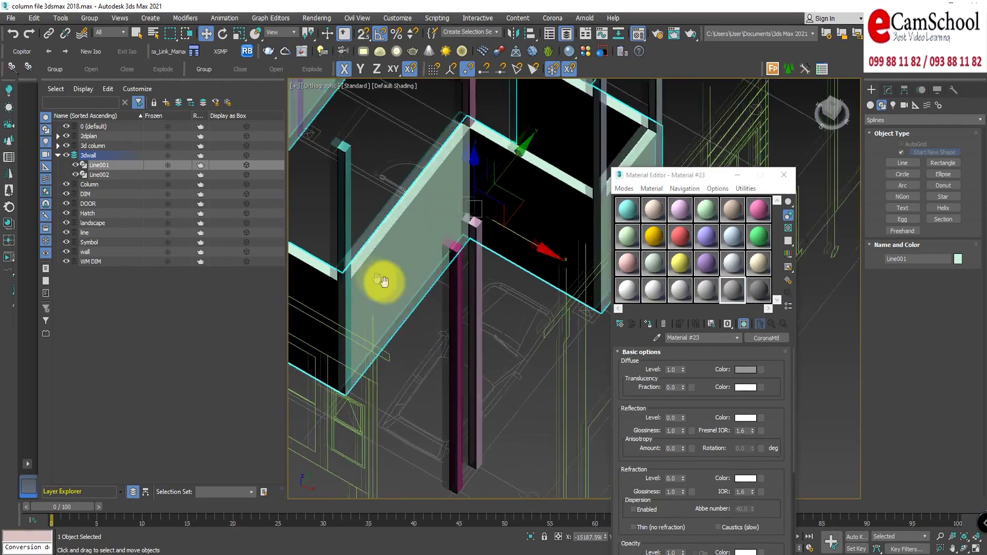
pyautogui.moveTo(381, 282); pyautogui.dragTo(476, 308, button='middle')
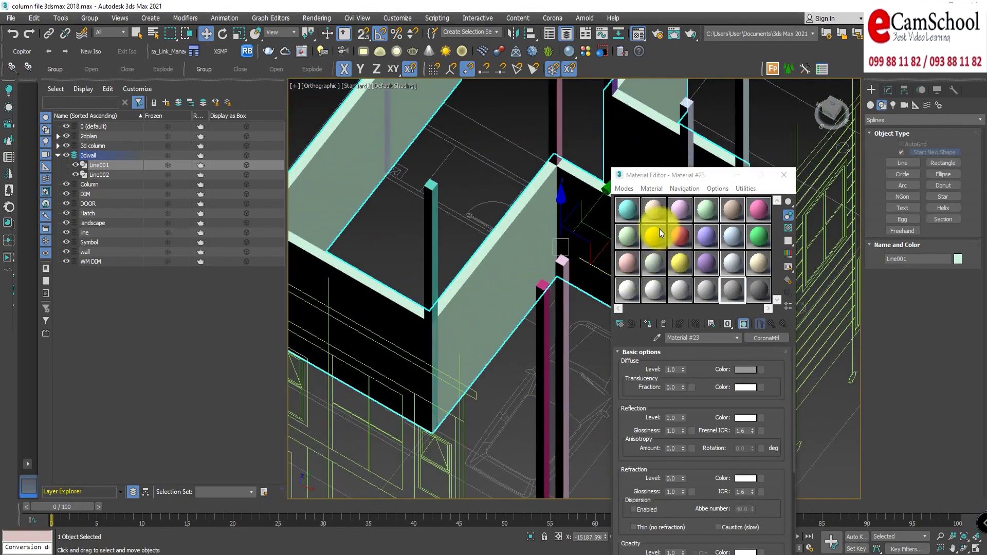
pyautogui.click(630, 214)
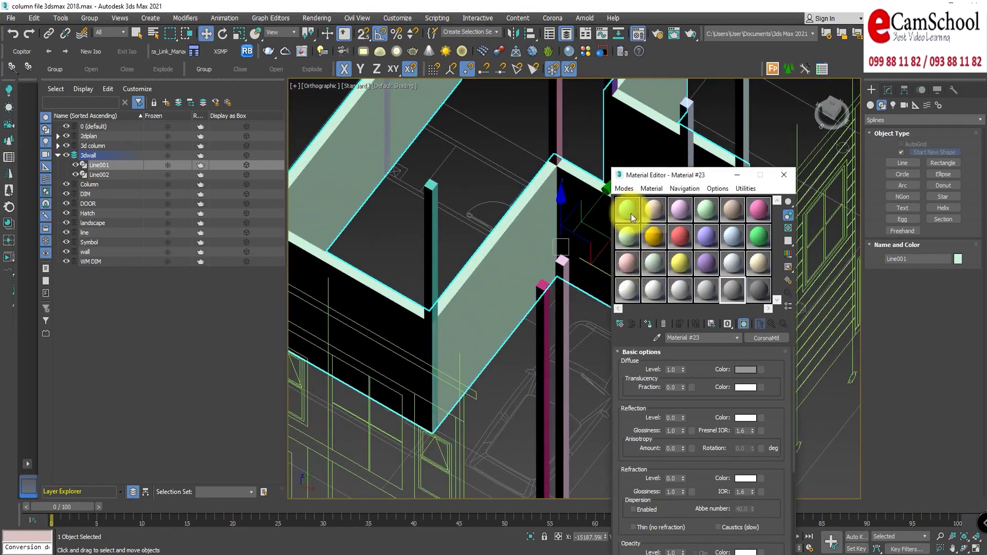
pyautogui.click(651, 209)
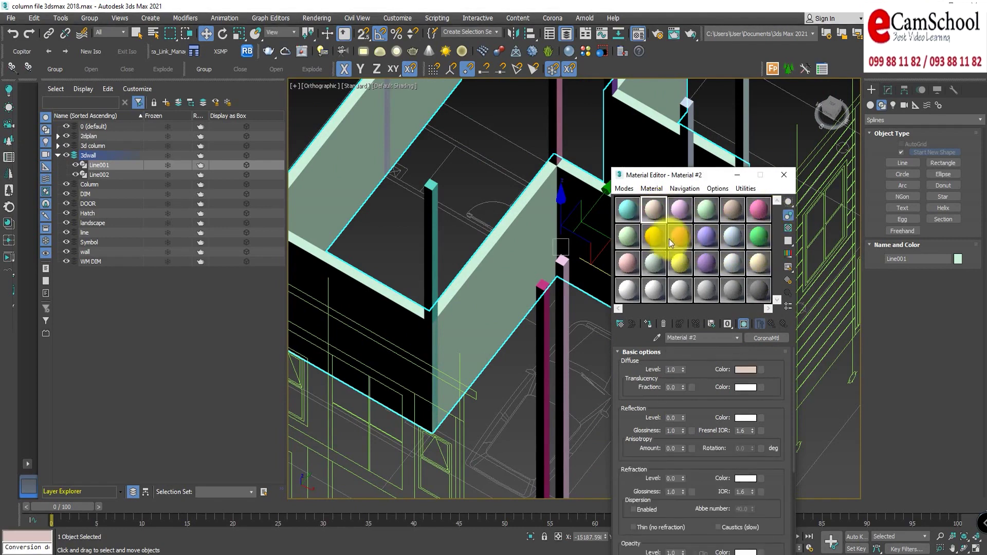
pyautogui.click(634, 215)
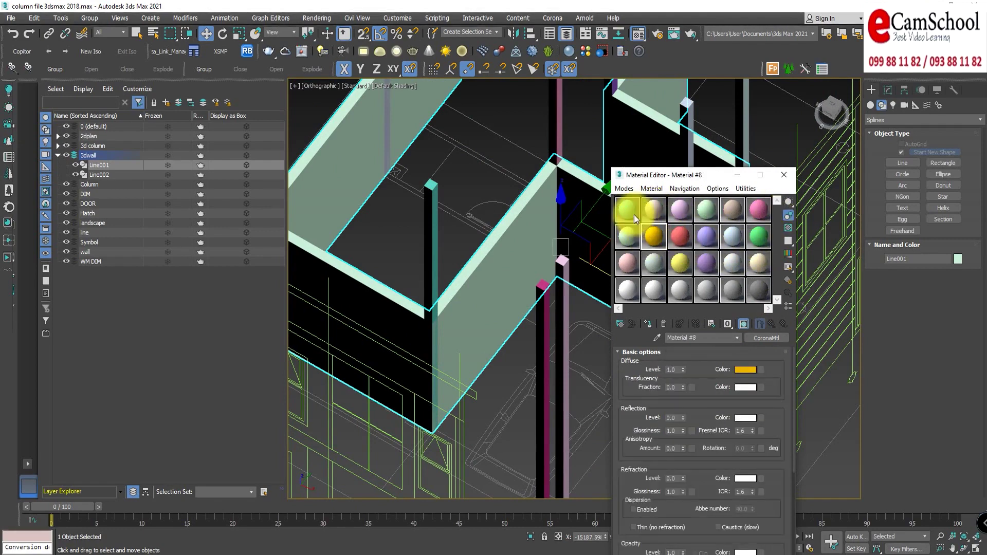
pyautogui.click(649, 324)
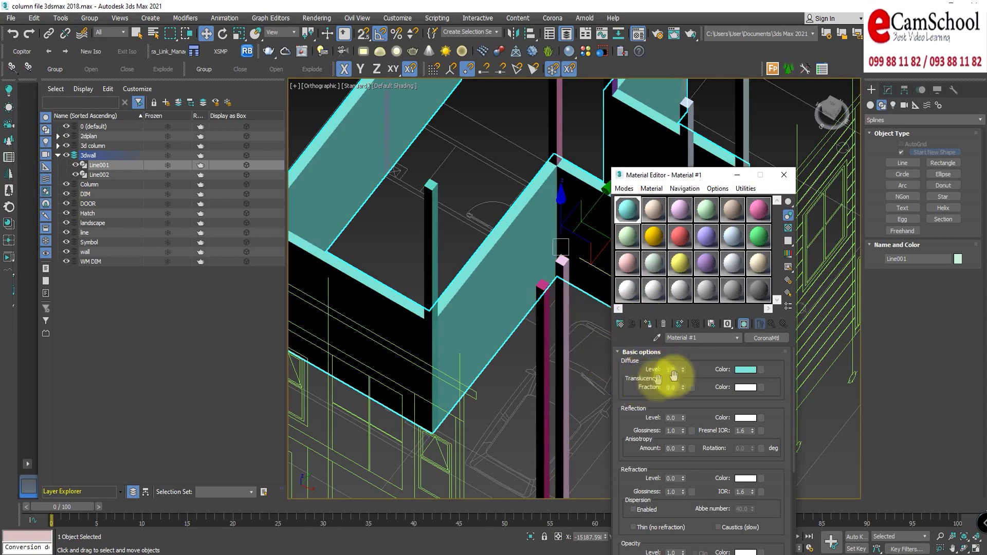
pyautogui.click(746, 370)
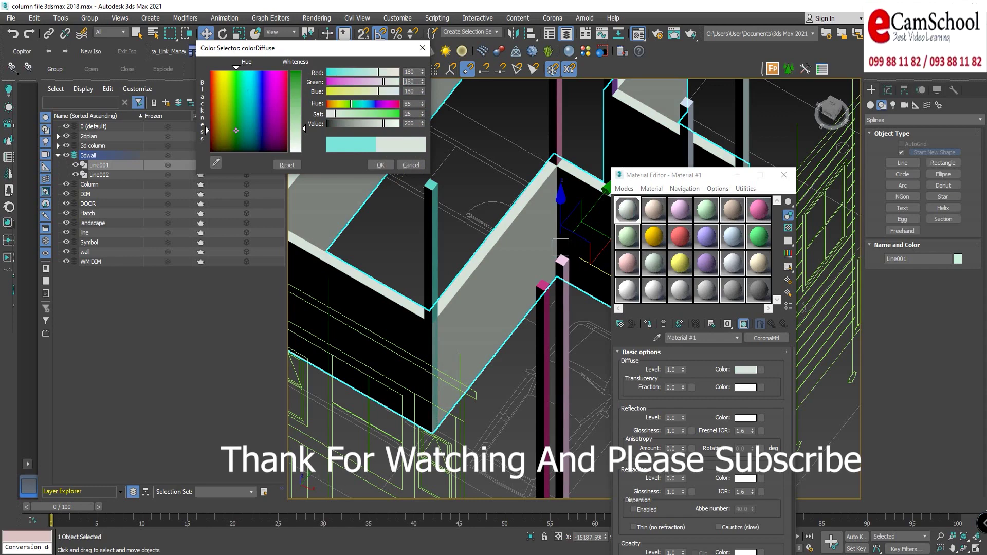
# Set Red, Green and Blue to 180 in the Color Selector and confirm.
pyautogui.press('Return')
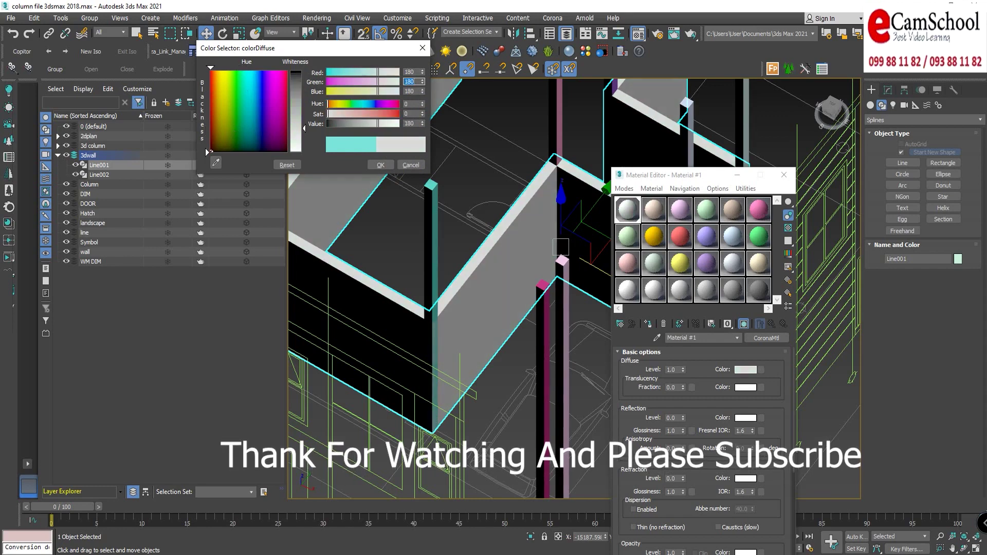
pyautogui.press('Tab')
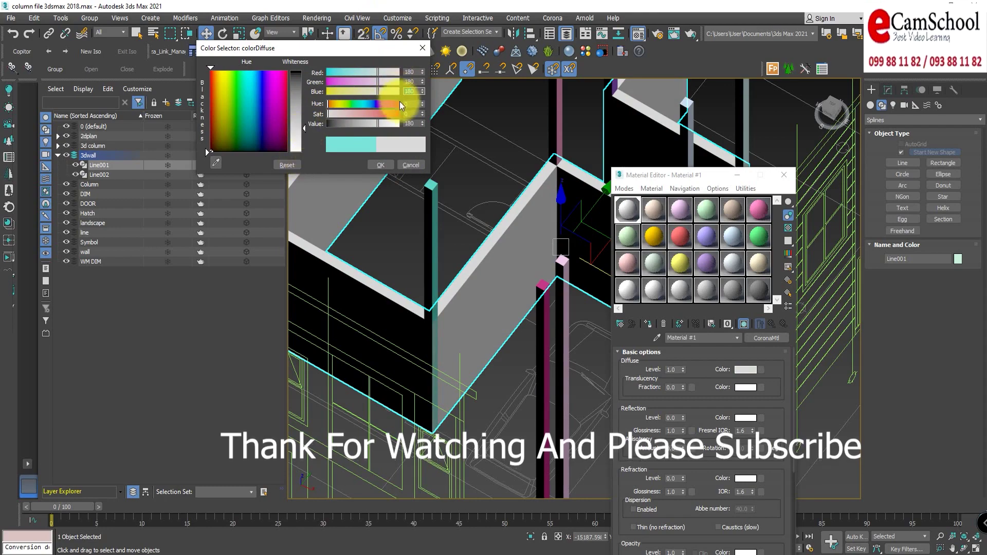
pyautogui.click(381, 165)
# Orbit around the now-grey walls to inspect the building, then clear the selection.
pyautogui.moveTo(452, 233); pyautogui.dragTo(420, 228, button='middle')
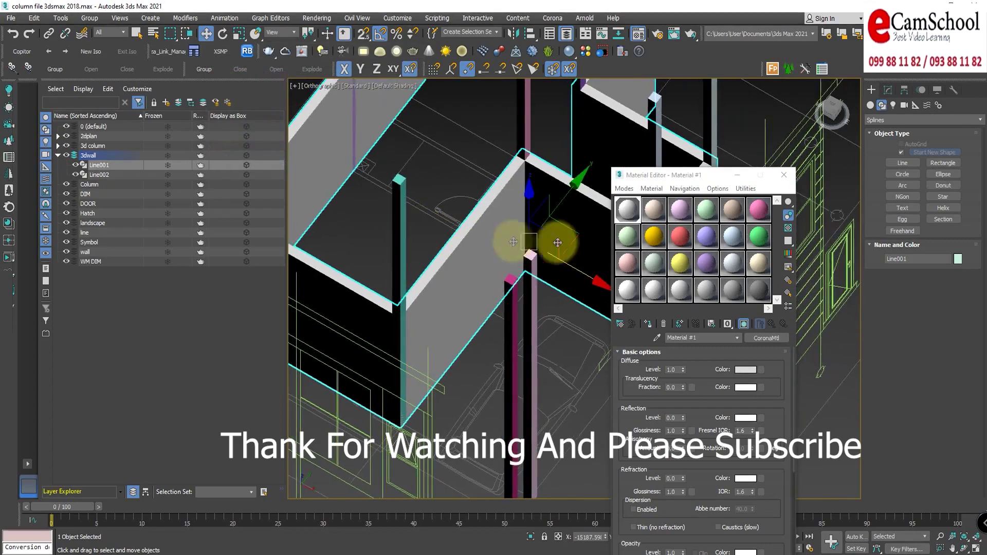
pyautogui.scroll(-3, 594, 320)
pyautogui.scroll(-5, 484, 331)
pyautogui.moveTo(485, 330)
pyautogui.keyDown('alt'); pyautogui.mouseDown(button='middle')
pyautogui.moveTo(506, 308)
pyautogui.moveTo(562, 322)
pyautogui.mouseUp(button='middle'); pyautogui.keyUp('alt')
pyautogui.scroll(3, 563, 323)
pyautogui.moveTo(474, 315)
pyautogui.keyDown('alt'); pyautogui.mouseDown(button='middle')
pyautogui.moveTo(467, 246)
pyautogui.moveTo(535, 181)
pyautogui.mouseUp(button='middle'); pyautogui.keyUp('alt')
pyautogui.click(542, 174)
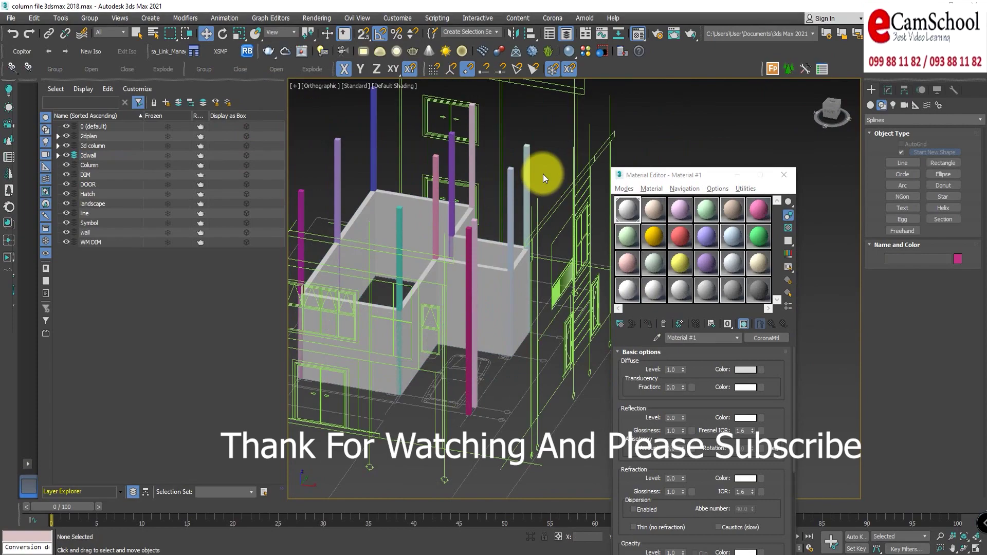